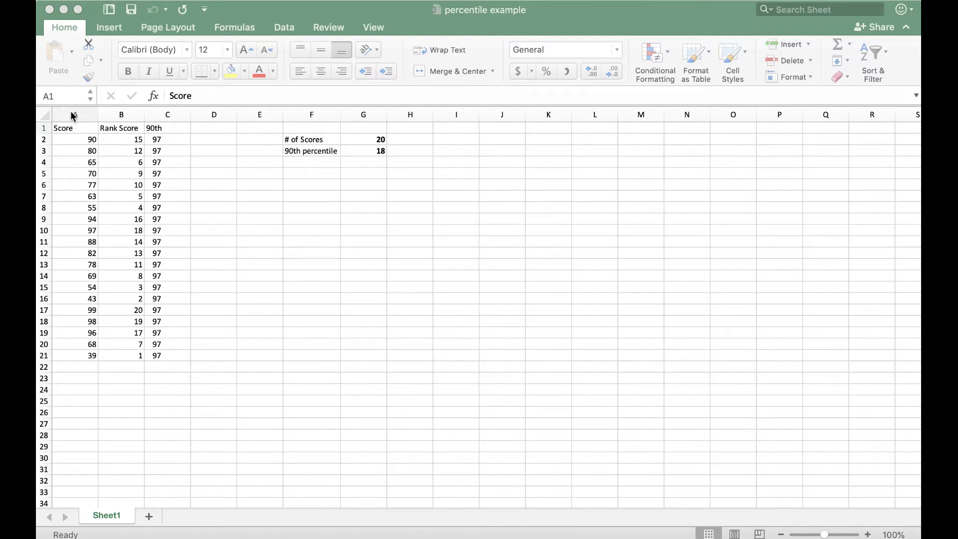
Inspect the Rank Score formulas for the first score and for the scores 99 and 68
left_click(73, 117)
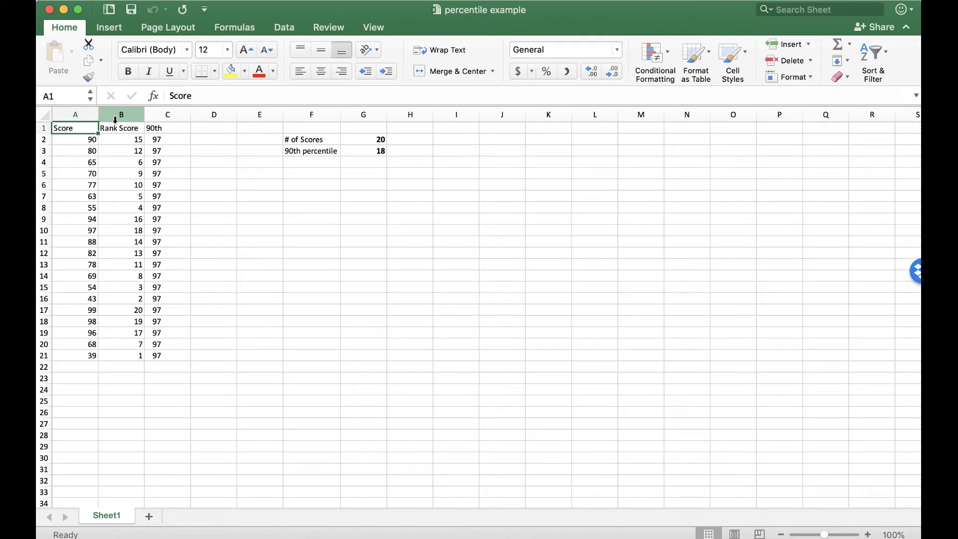
left_click(113, 139)
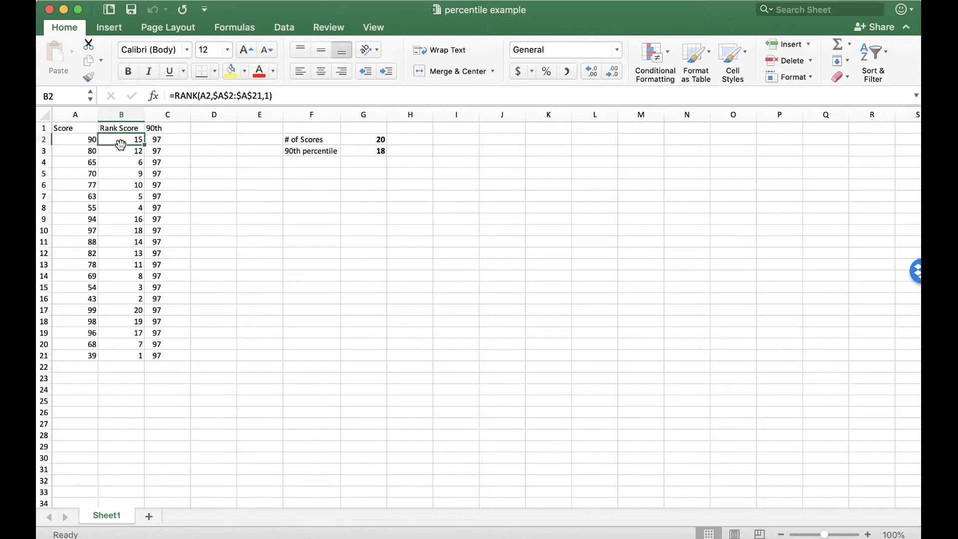
left_click_drag(170, 95, 319, 95)
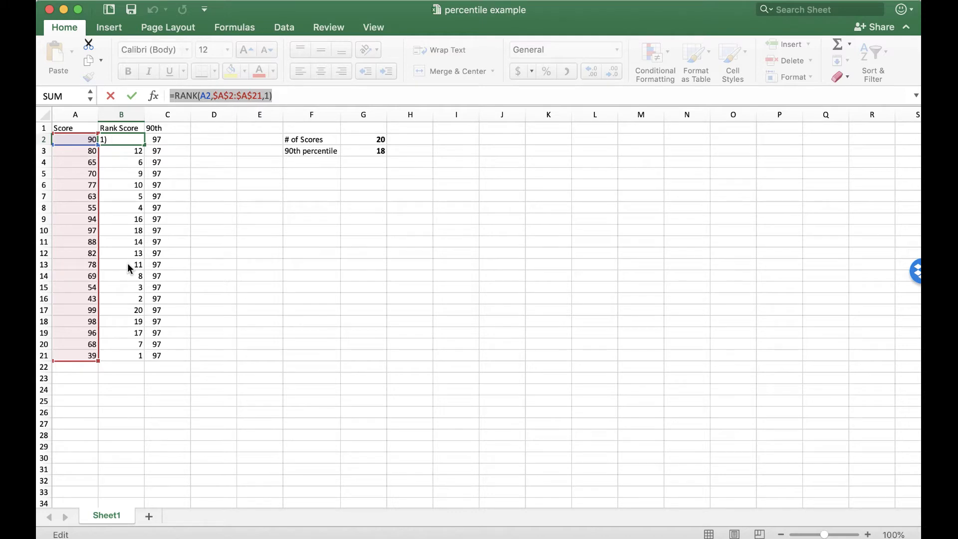
key("Return")
left_click(115, 314)
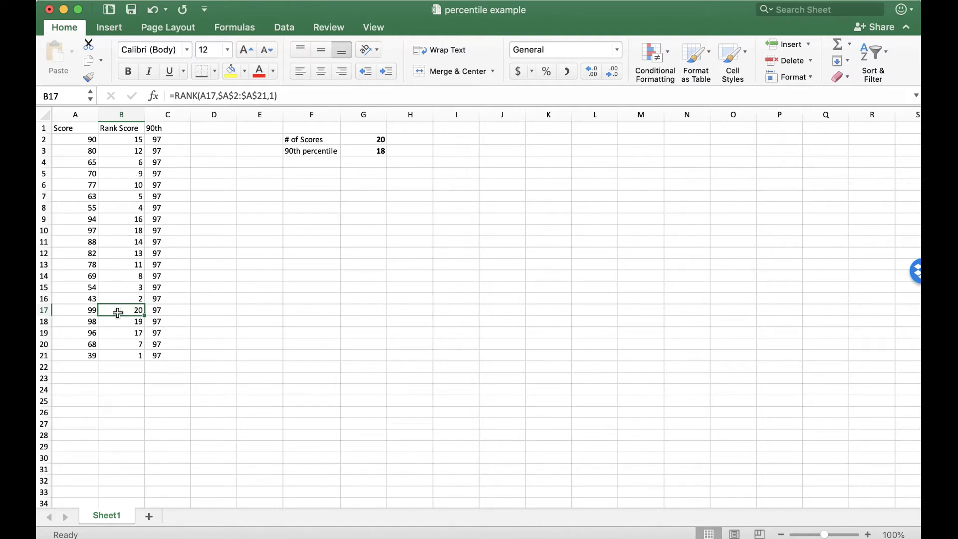
left_click(121, 345)
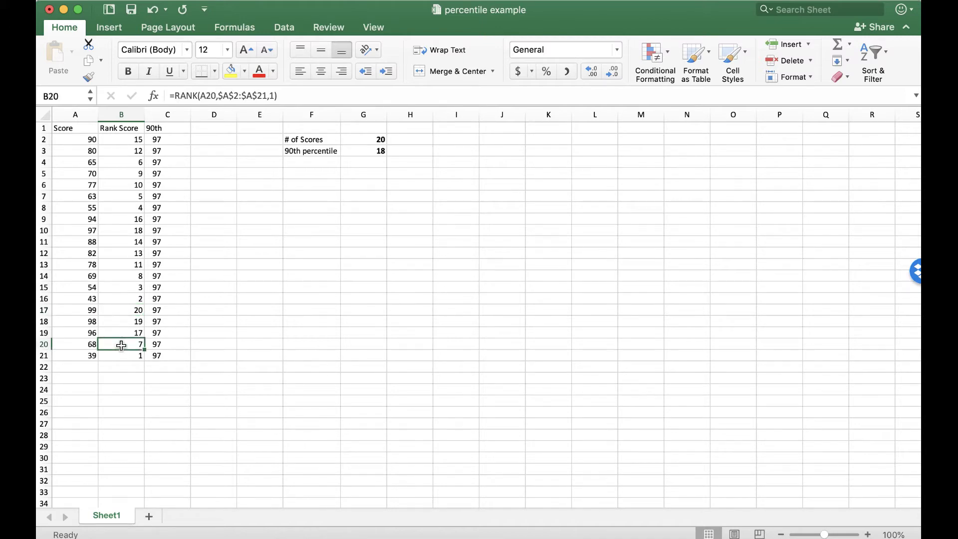
left_click(123, 143)
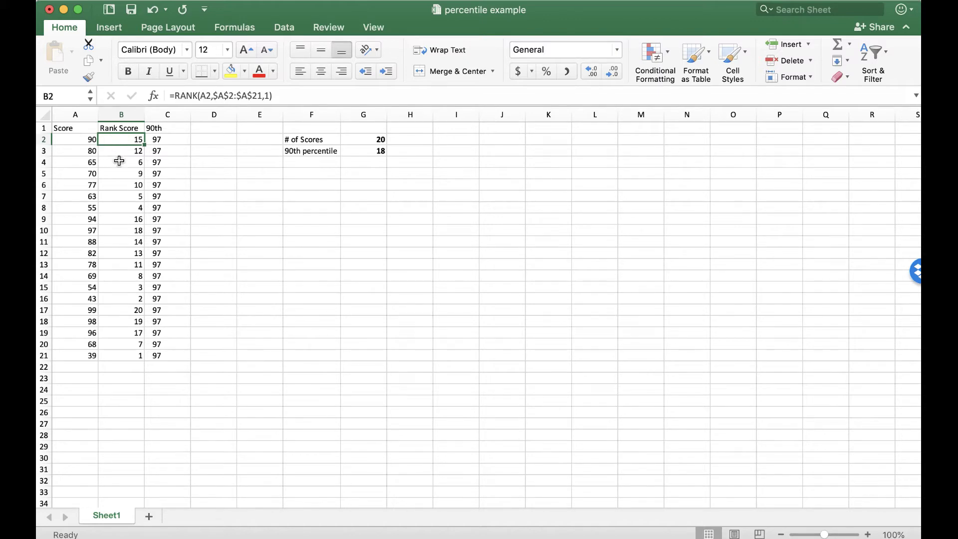
left_click(122, 116)
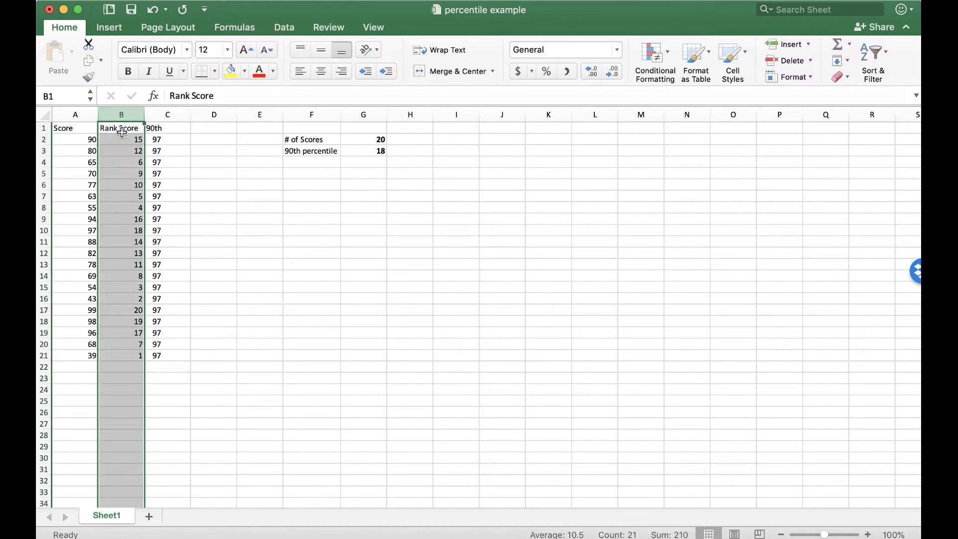
left_click(122, 143)
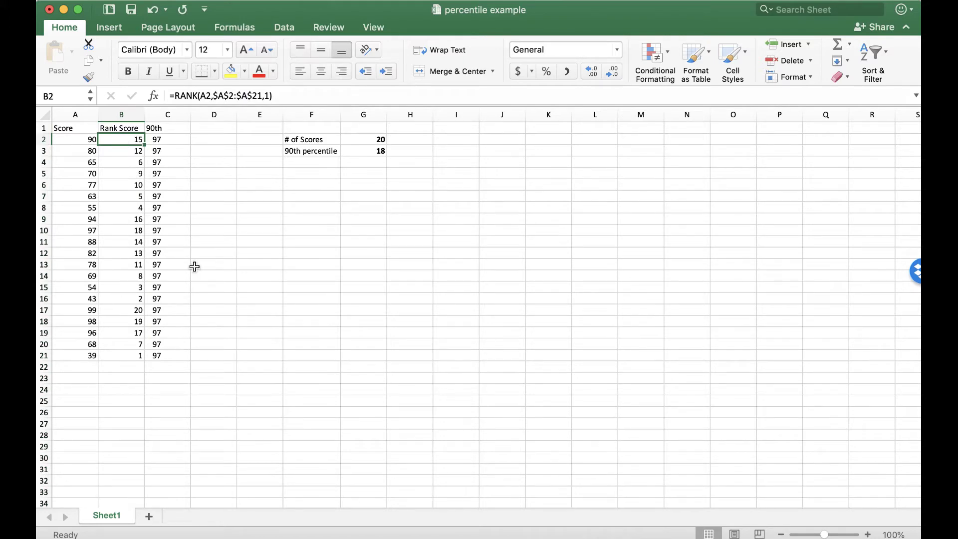
Check the count formula behind # of Scores and the 90th percentile formula in G3
left_click(372, 140)
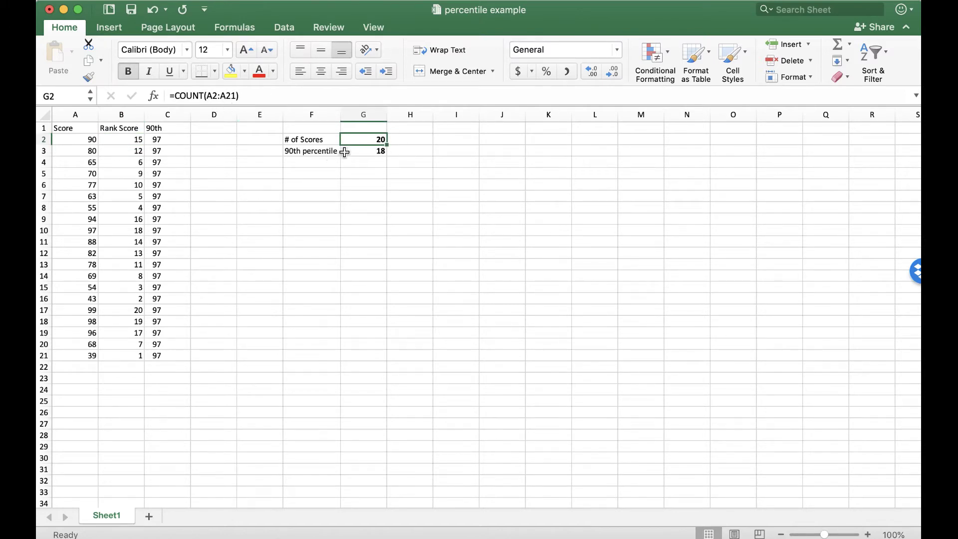
left_click(367, 151)
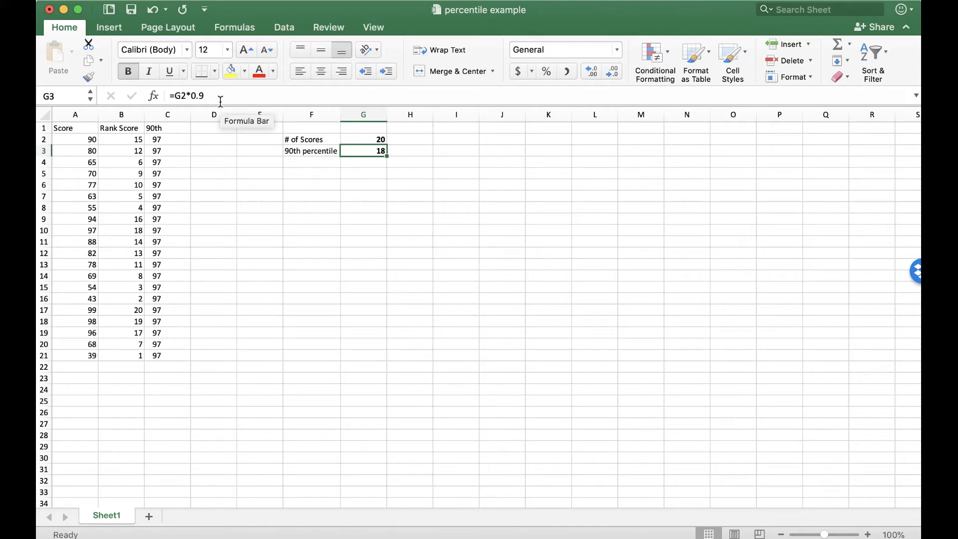
key("Return")
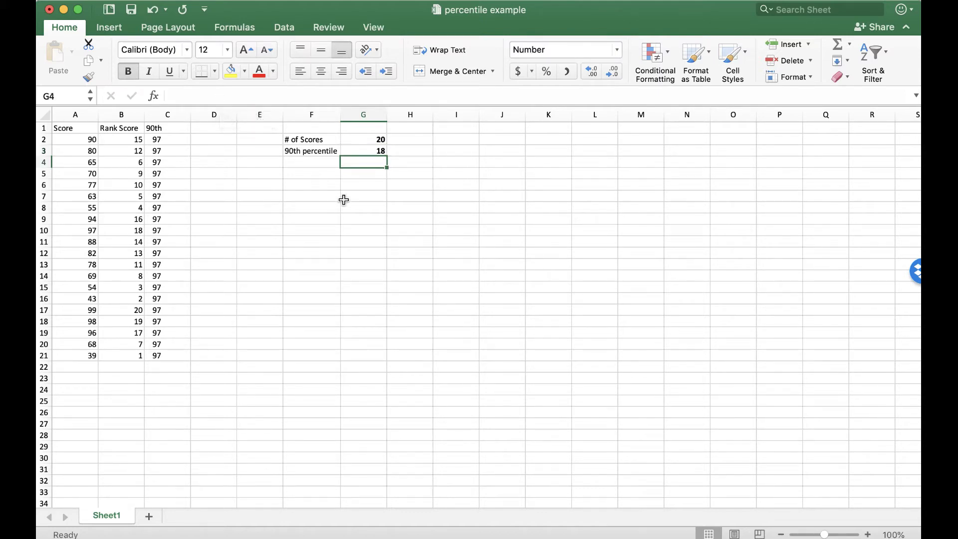
left_click(369, 151)
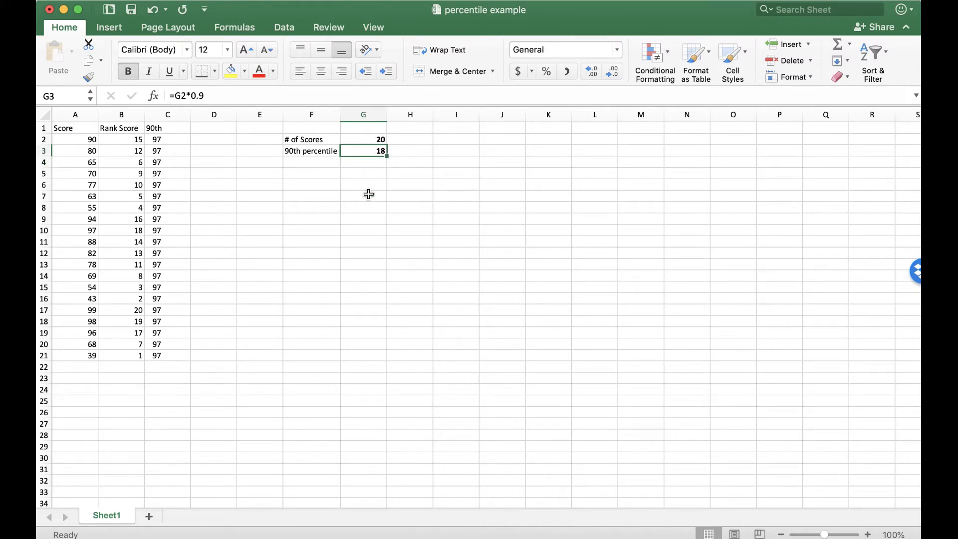
Review the rank of score 97 and the PERCENTILE formula in the 90th column
left_click(122, 113)
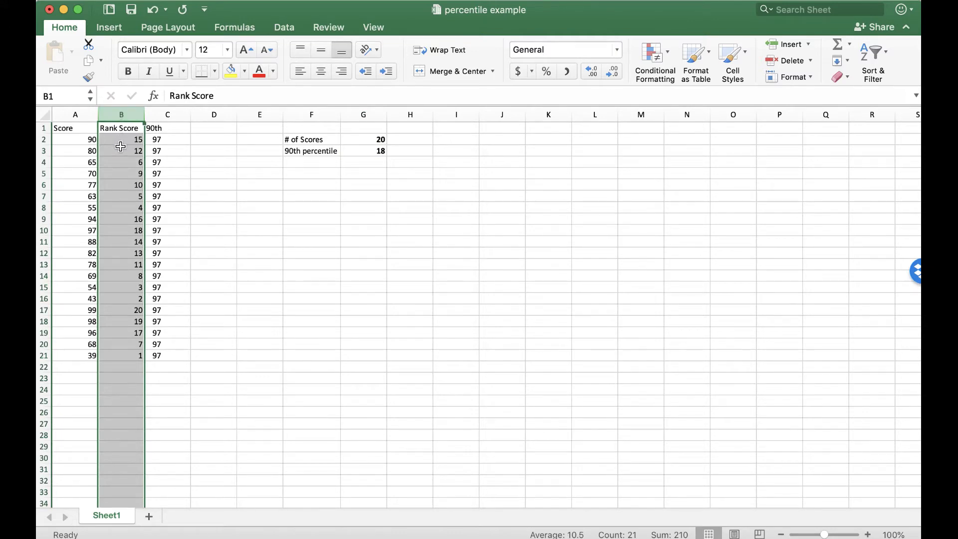
left_click(119, 235)
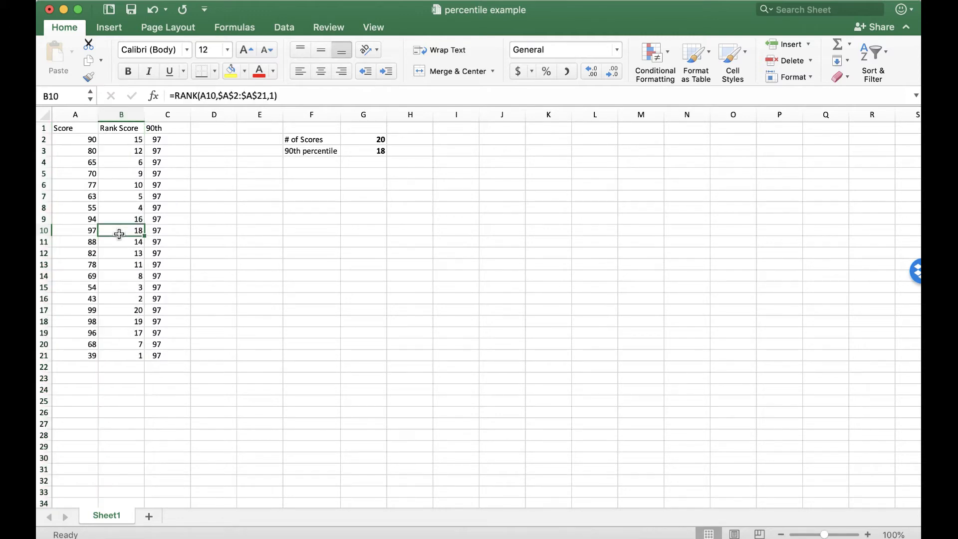
left_click(87, 234)
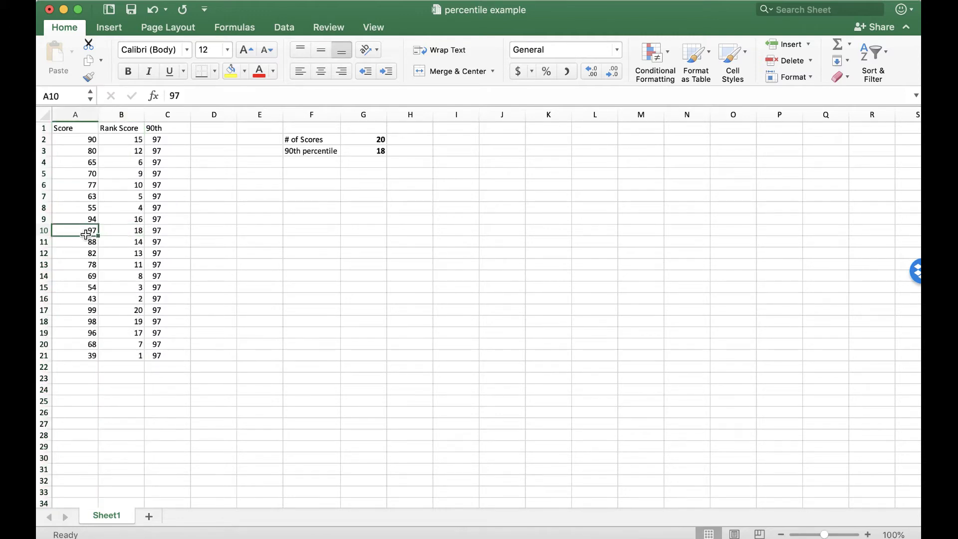
left_click_drag(77, 233, 131, 231)
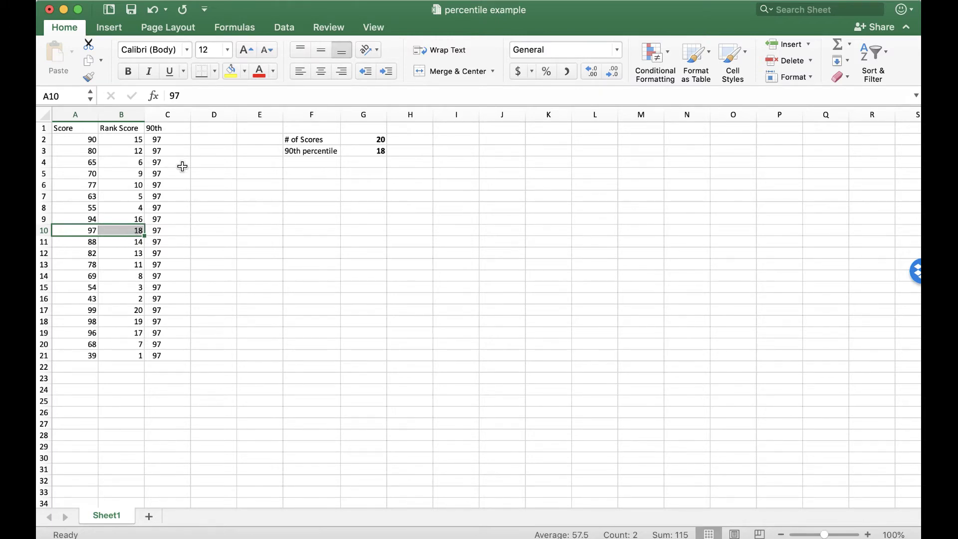
left_click(181, 145)
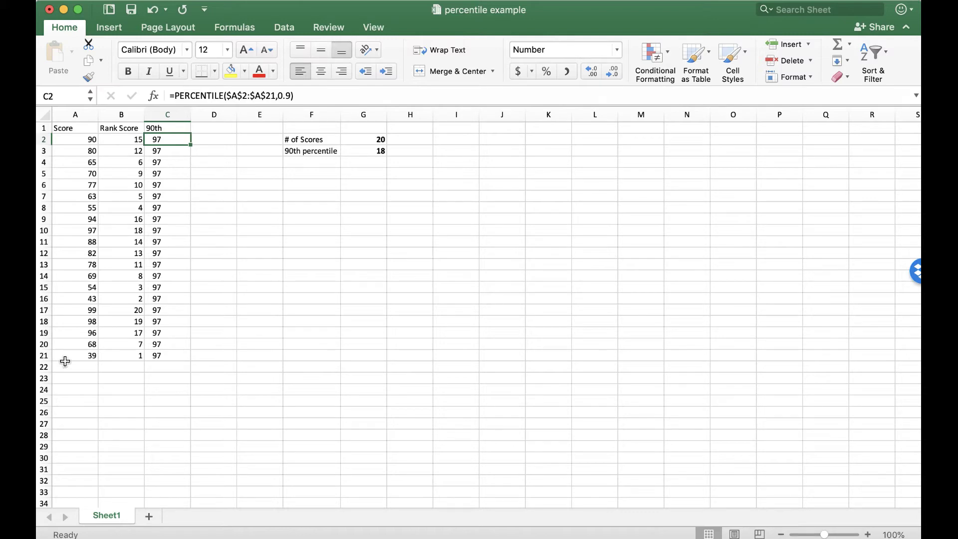
key("Down")
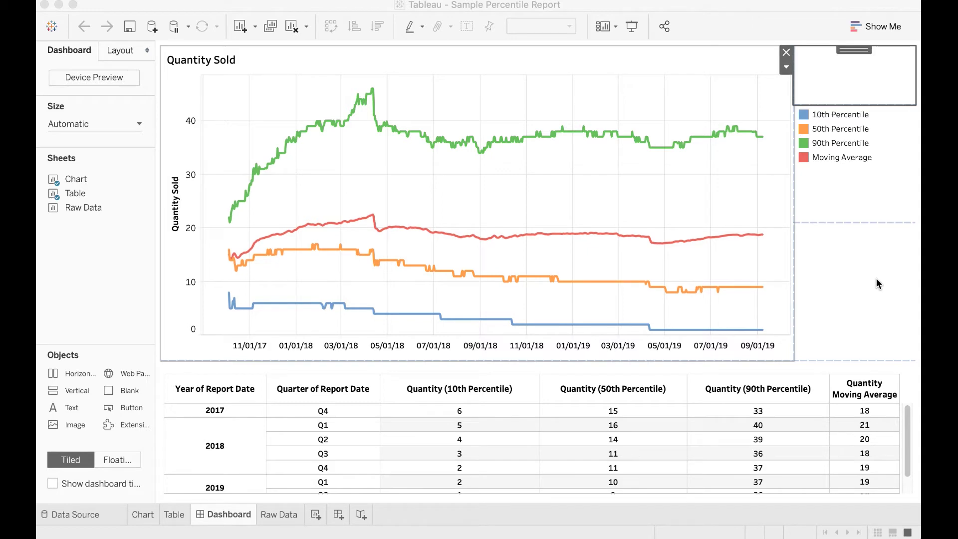
Switch to the Raw Data worksheet
left_click(280, 515)
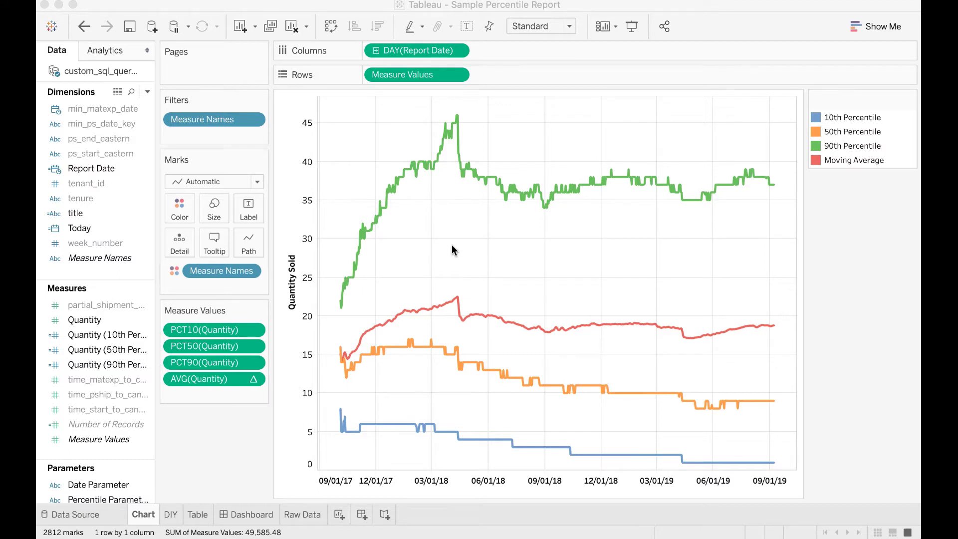
left_click(170, 515)
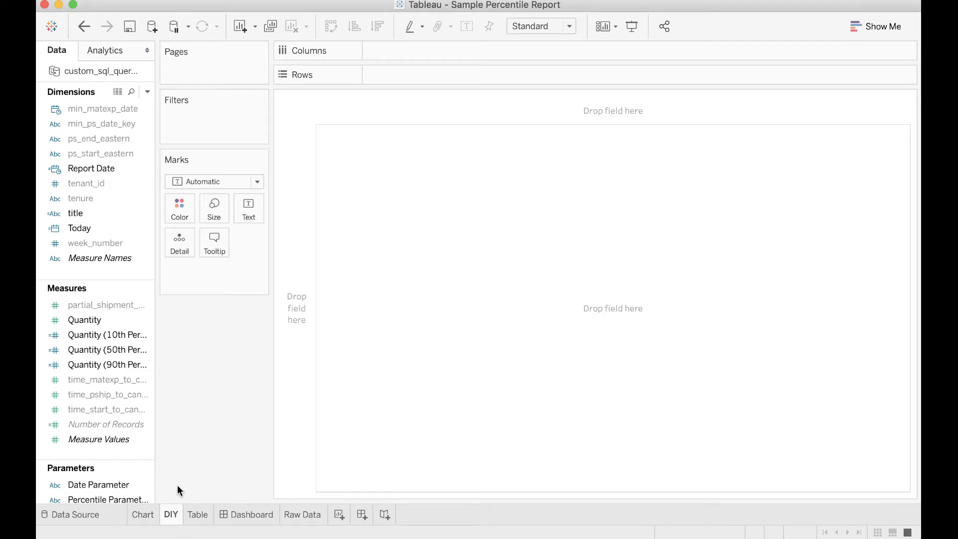
left_click_drag(97, 168, 402, 55)
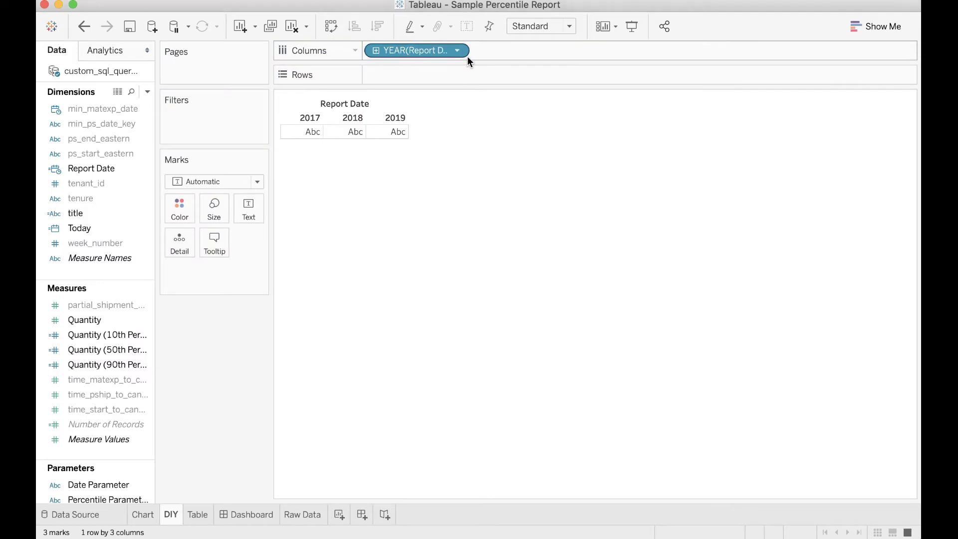
left_click(458, 51)
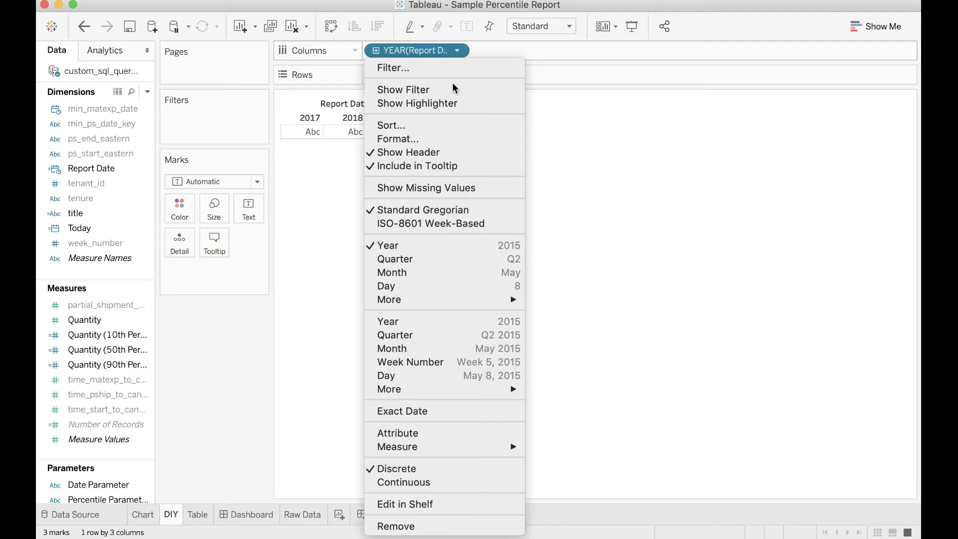
left_click(429, 482)
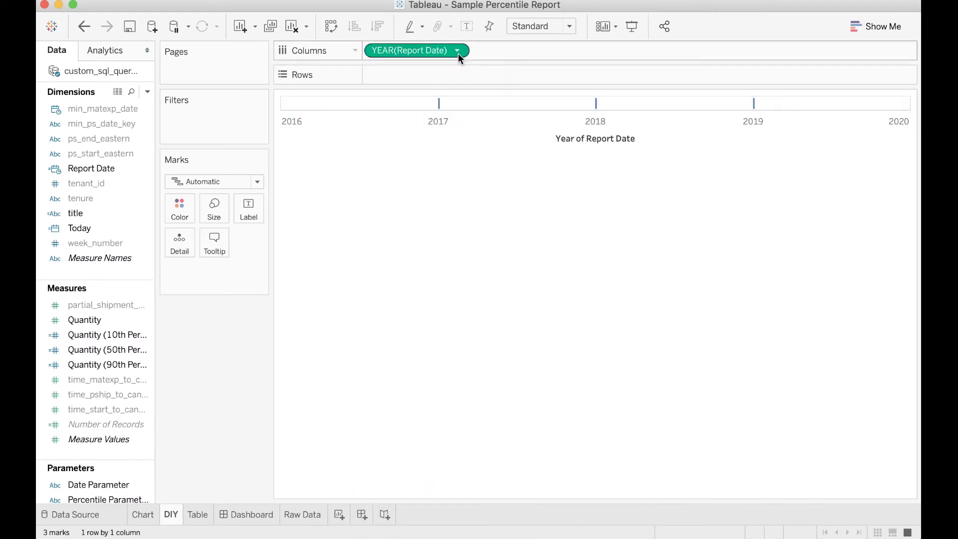
left_click(457, 52)
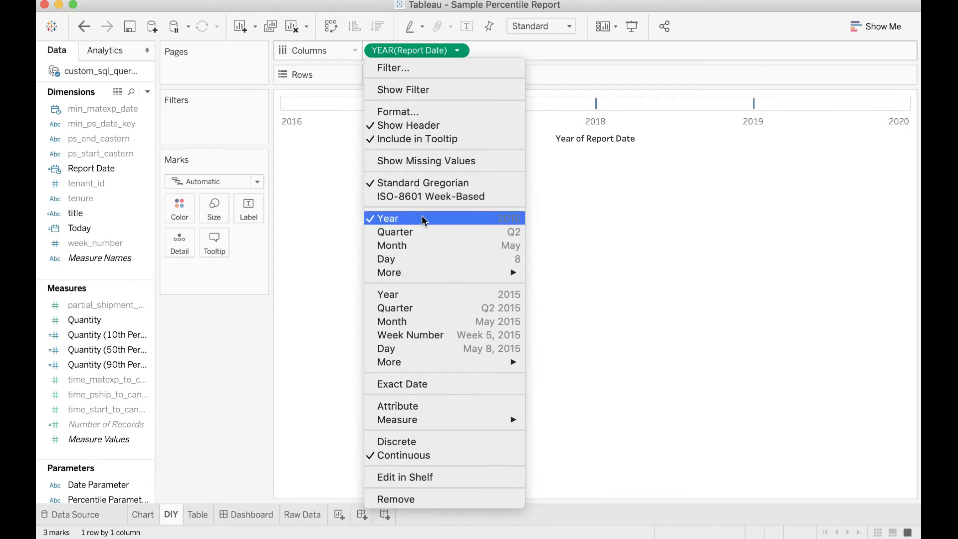
left_click(406, 349)
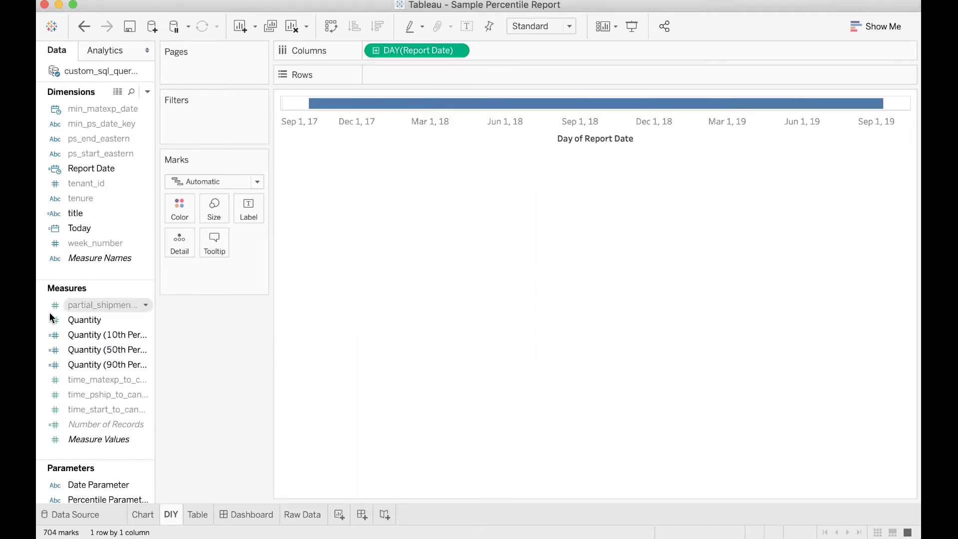
left_click_drag(73, 439, 125, 432)
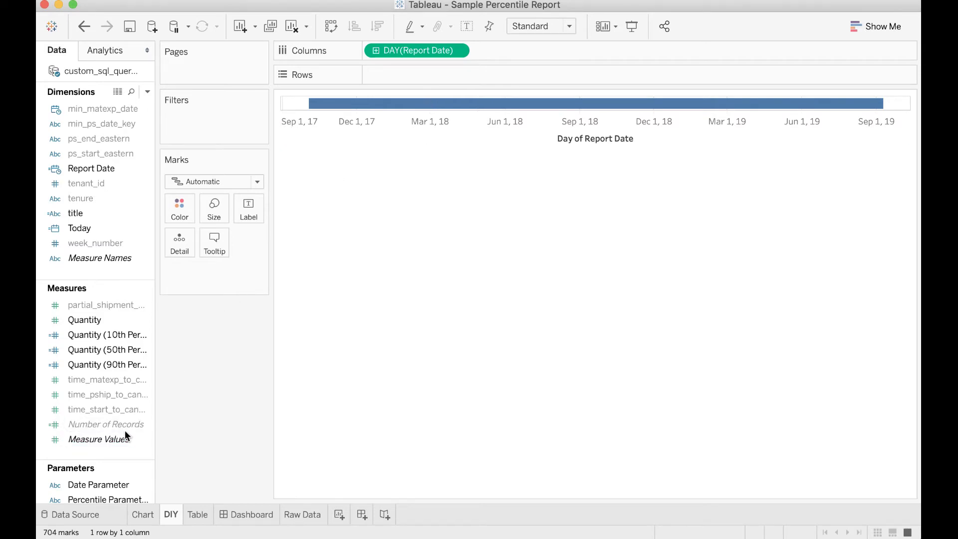
left_click(81, 445)
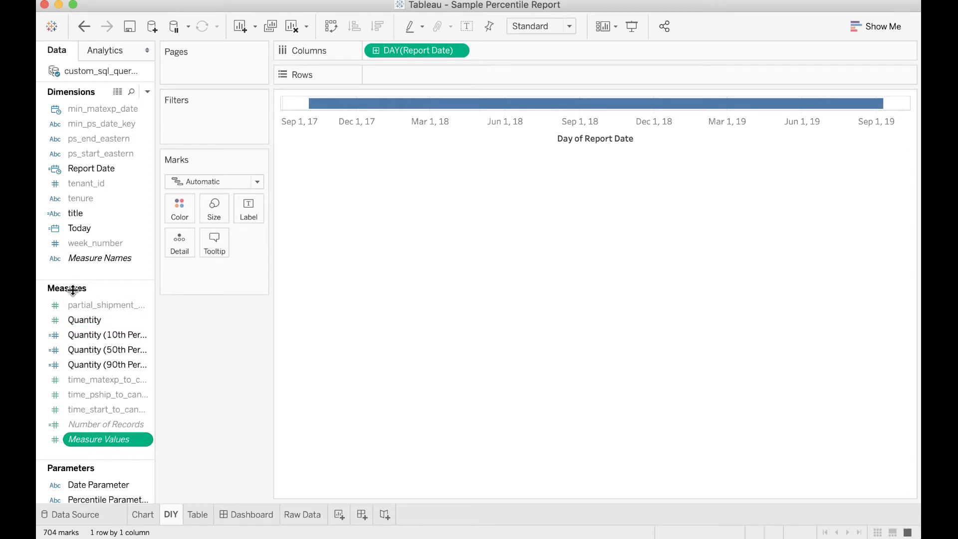
left_click_drag(102, 442, 417, 80)
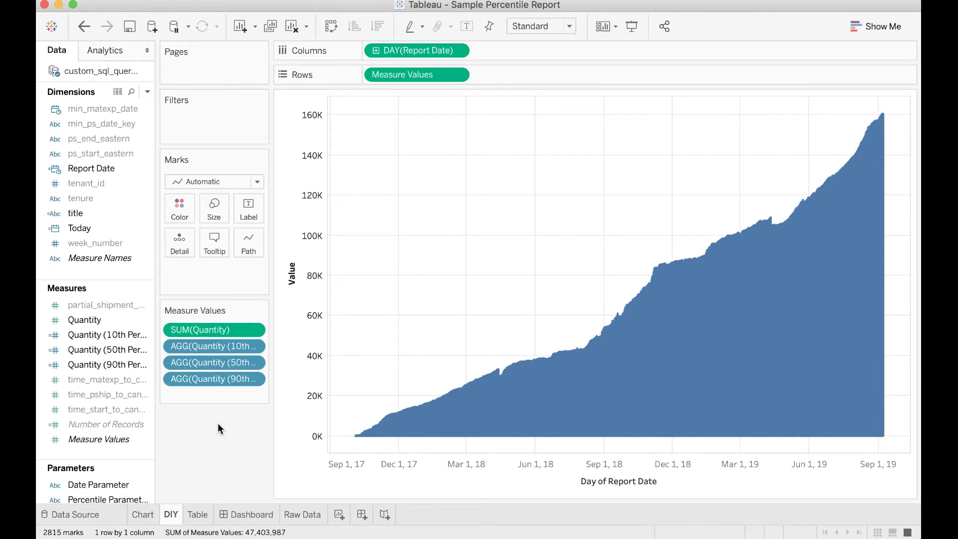
Display SUM(Quantity) and its percentile measures as labelled lines across report-date days
key("super+z")
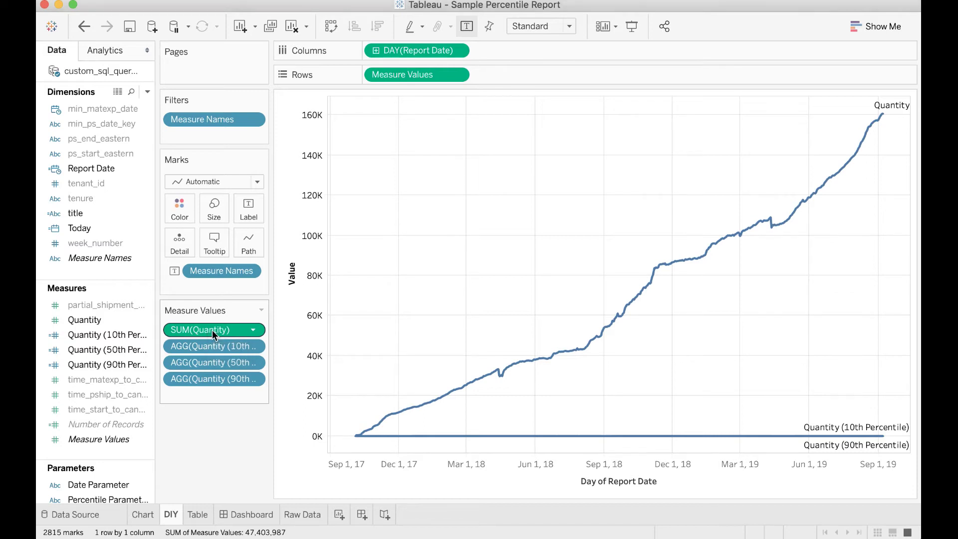
left_click(253, 331)
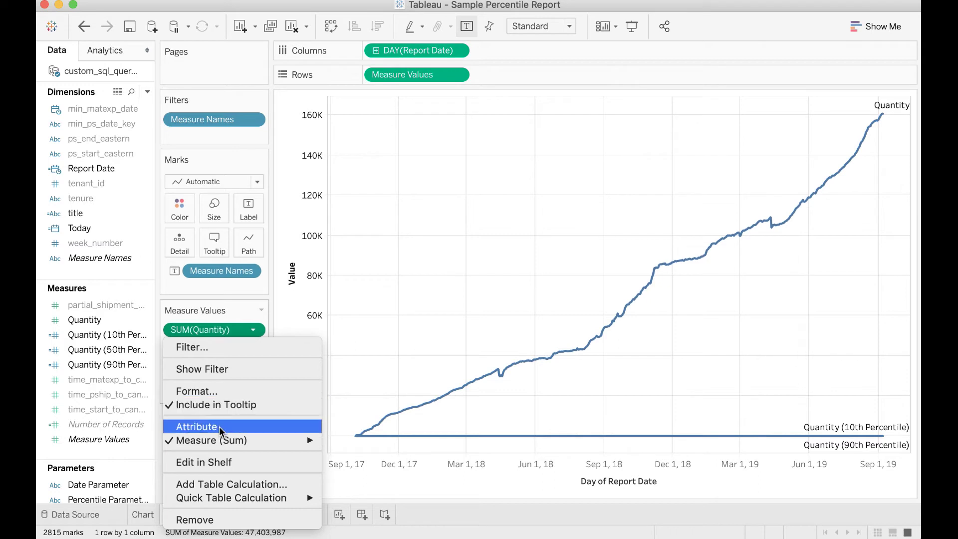
Change the SUM(Quantity) measure's aggregation to Percentile 25
mouse_move(218, 442)
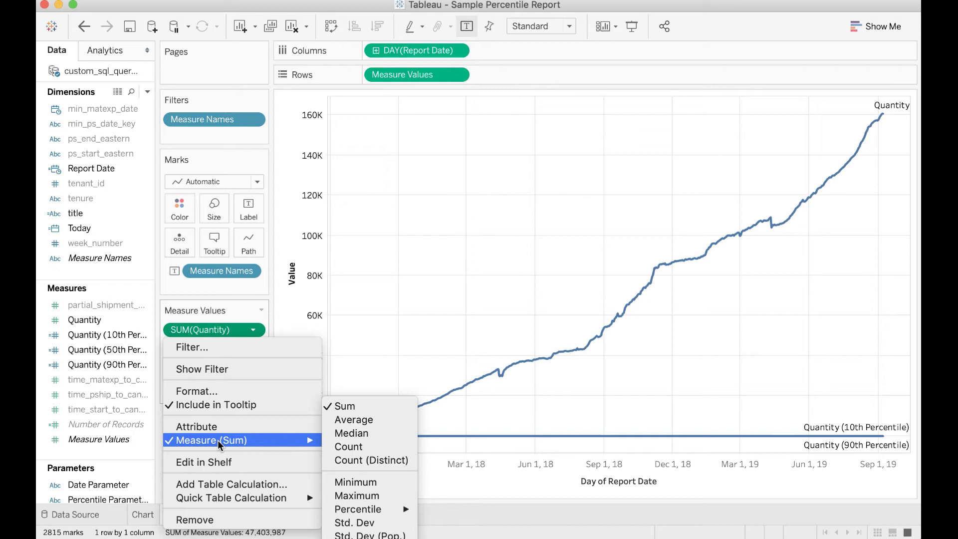
mouse_move(301, 441)
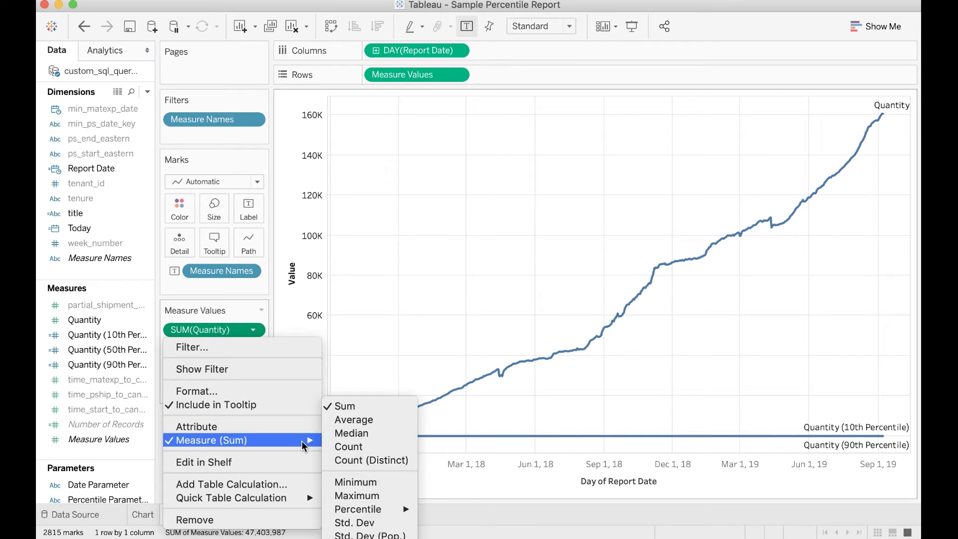
mouse_move(361, 508)
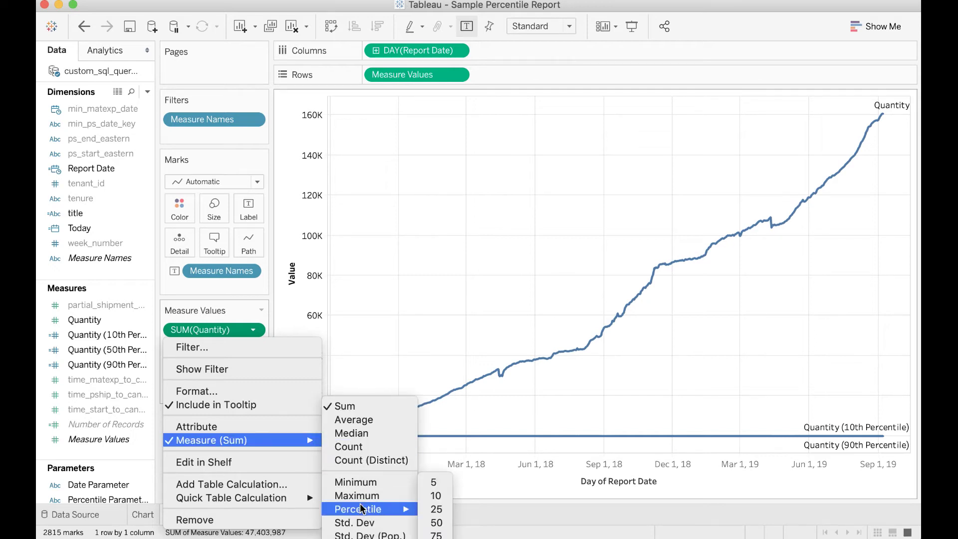
left_click(439, 509)
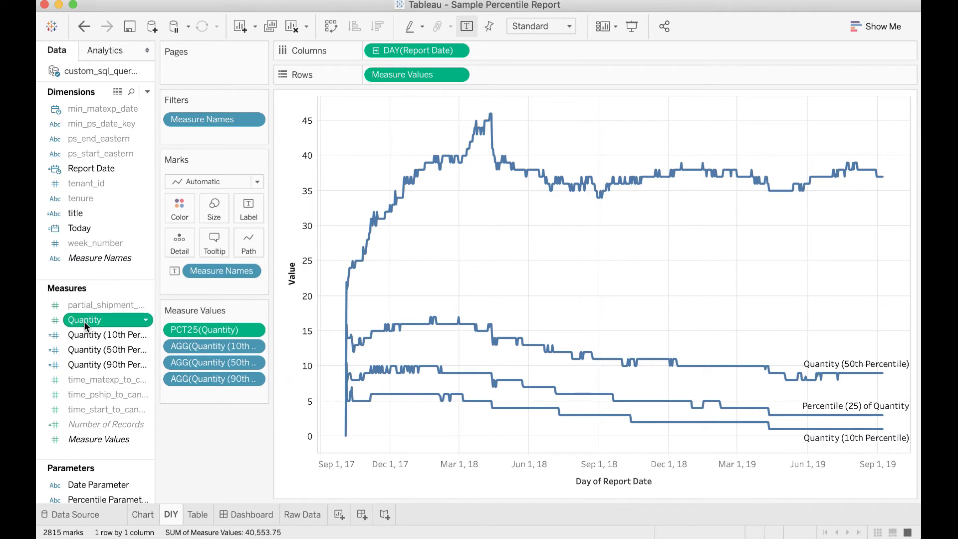
Add two more Quantity measures aggregated as the 75th and 90th percentiles
mouse_move(84, 321)
left_mouse_down()
mouse_move(98, 392)
mouse_move(198, 407)
mouse_move(196, 398)
left_mouse_up()
right_click(196, 397)
mouse_move(238, 485)
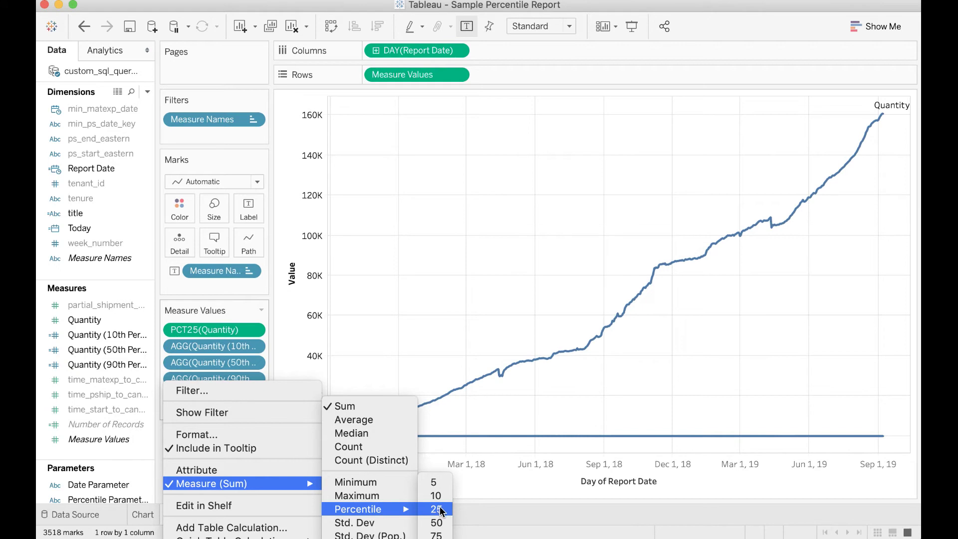
left_click(436, 535)
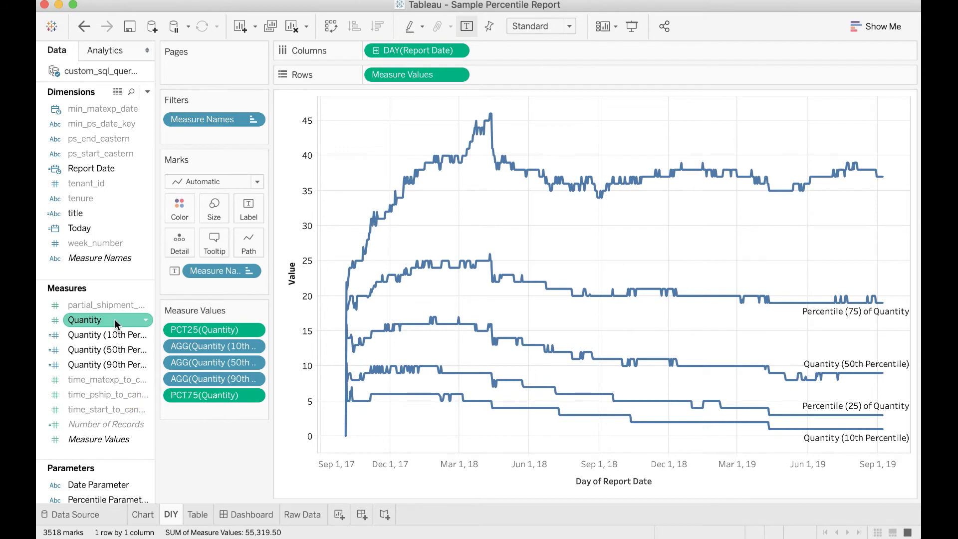
left_click_drag(114, 320, 213, 416)
right_click(238, 414)
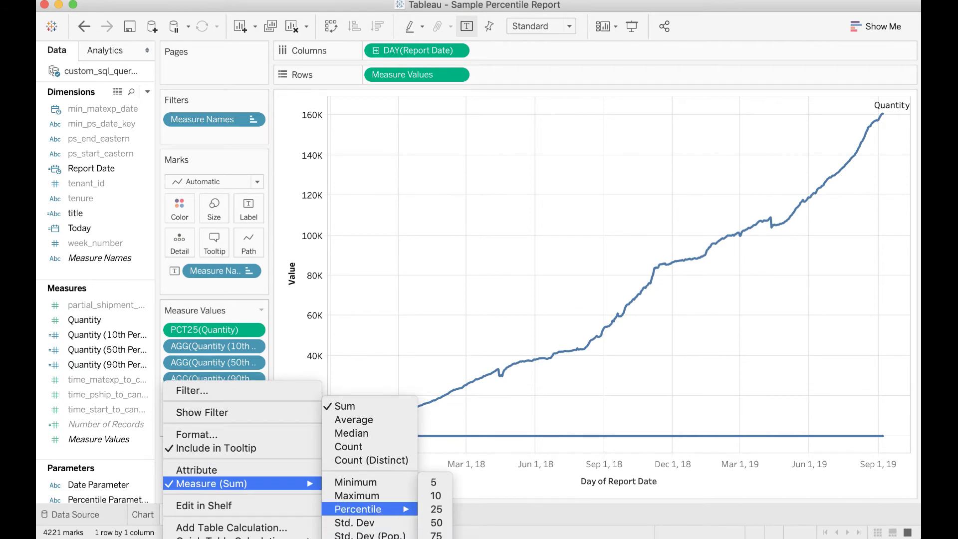
left_click(436, 538)
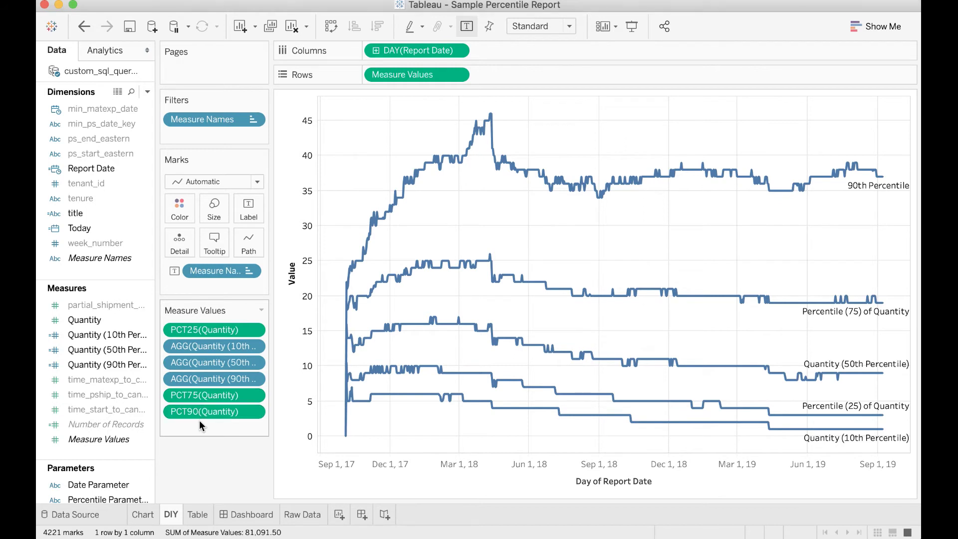
left_click(224, 362)
Remove the 10th, 50th and precomputed 90th percentile pills and colour the lines by Measure Names
left_click(223, 352)
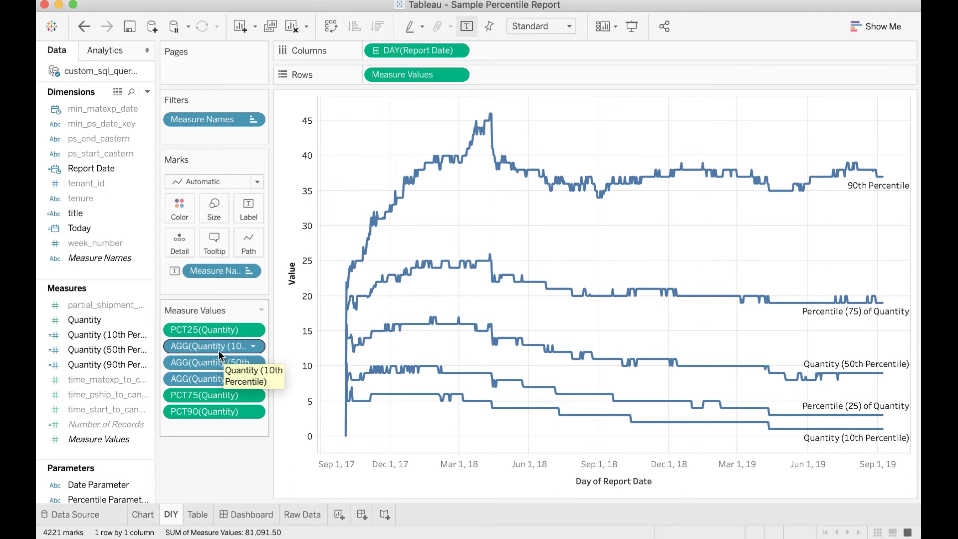
left_click_drag(220, 355, 103, 356)
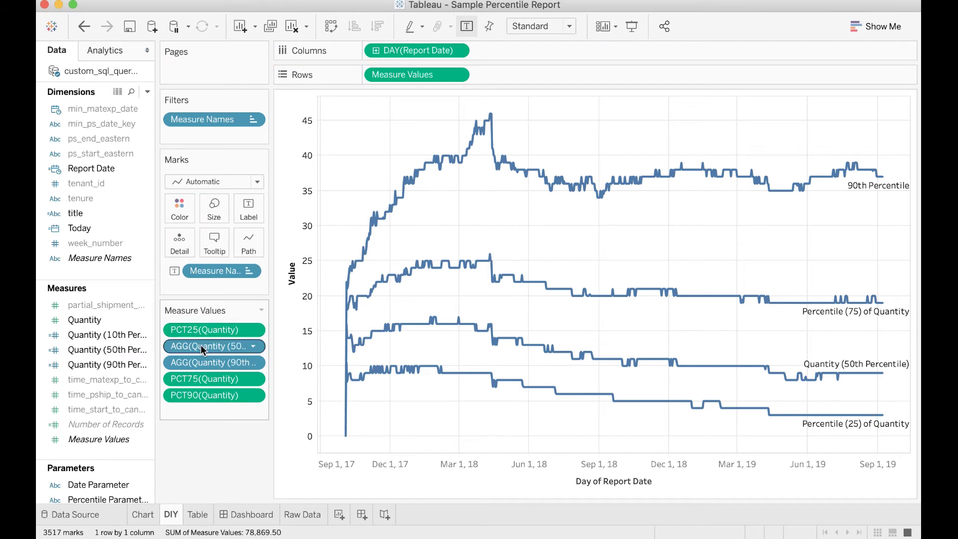
left_click_drag(201, 345, 100, 349)
left_click_drag(210, 347, 112, 352)
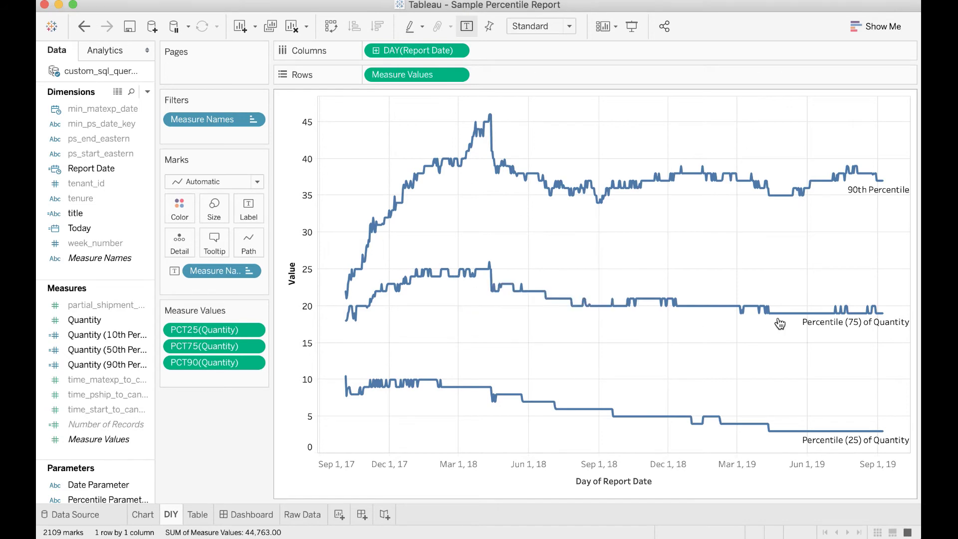
mouse_move(851, 314)
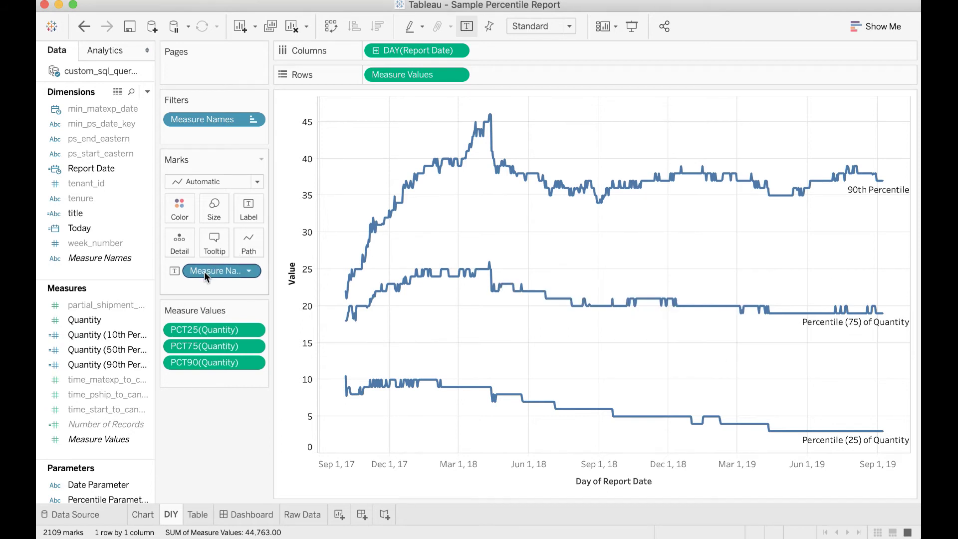
left_click_drag(205, 271, 181, 208)
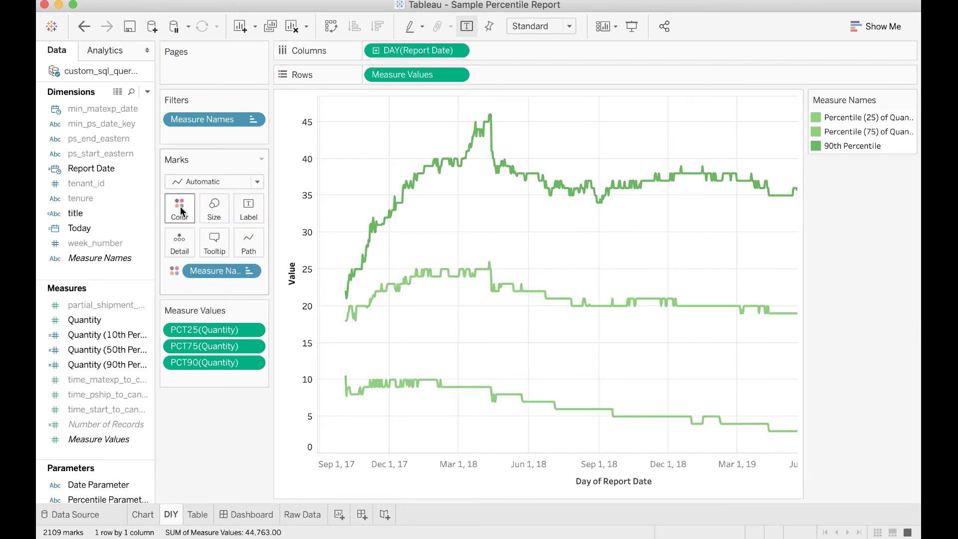
Turn on markers for every point on the percentile lines
left_click(181, 209)
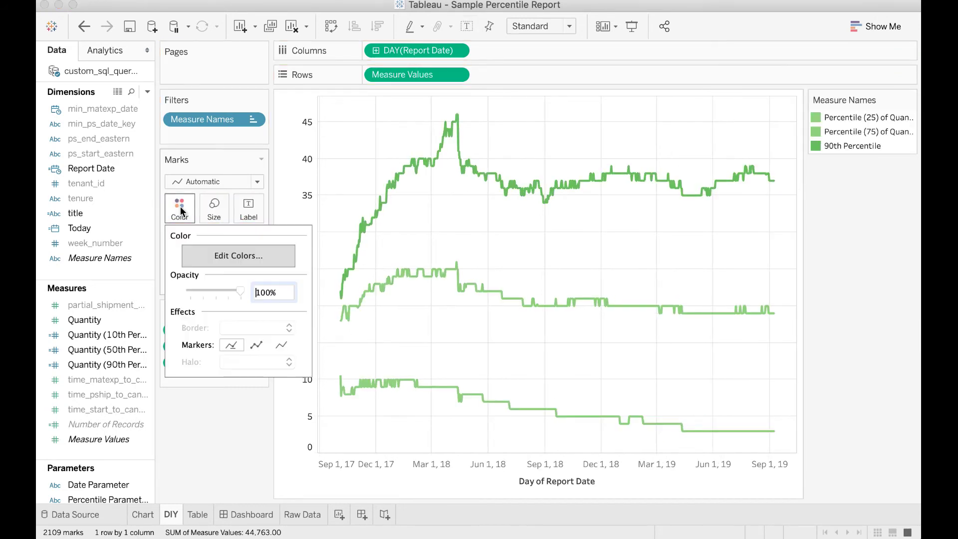
left_click(256, 344)
left_click(181, 207)
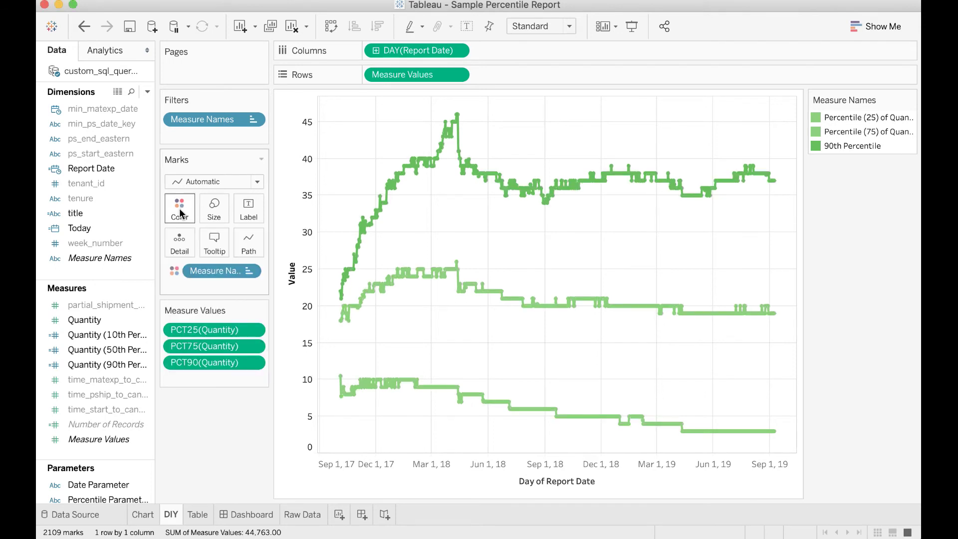
Recolour the three percentile measures with the Tableau Classic 10 palette
left_click(180, 208)
left_click(232, 255)
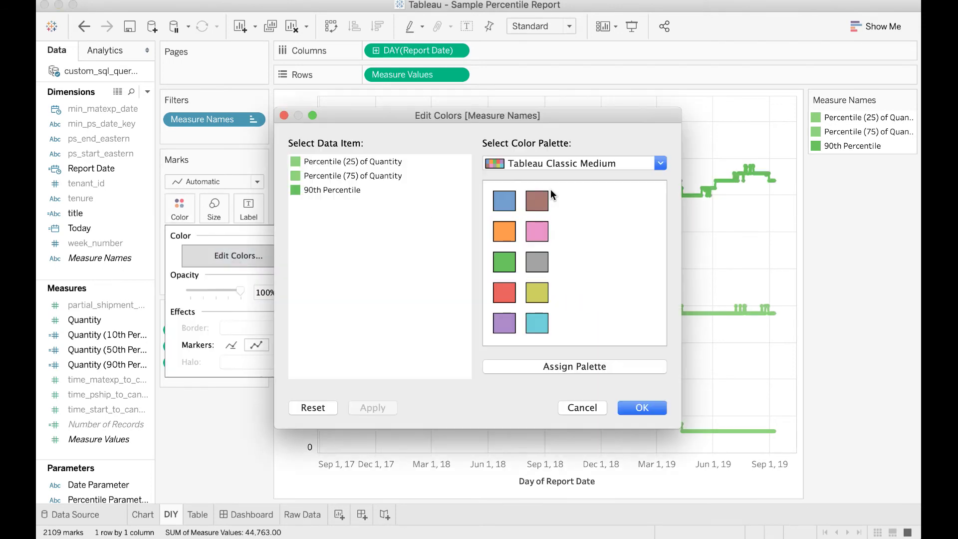
left_click(565, 163)
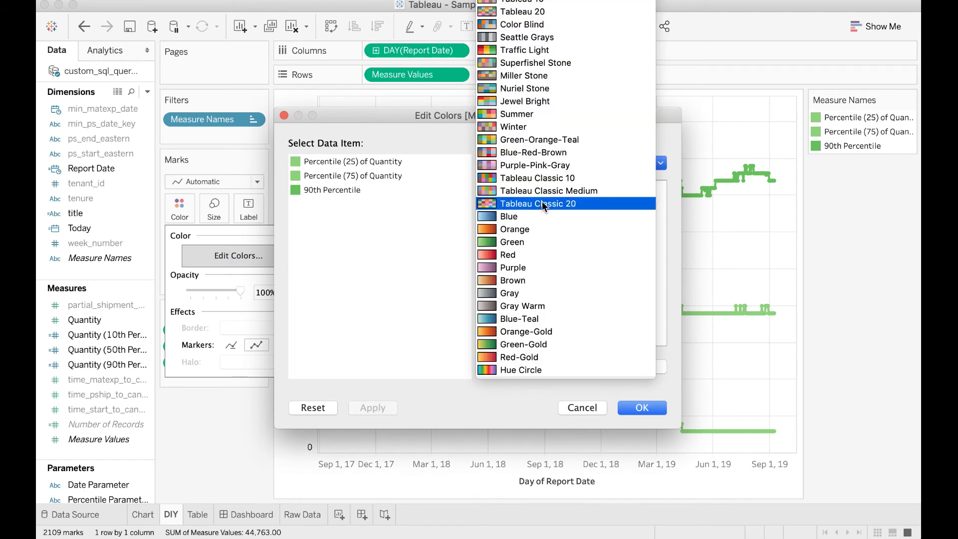
left_click(538, 179)
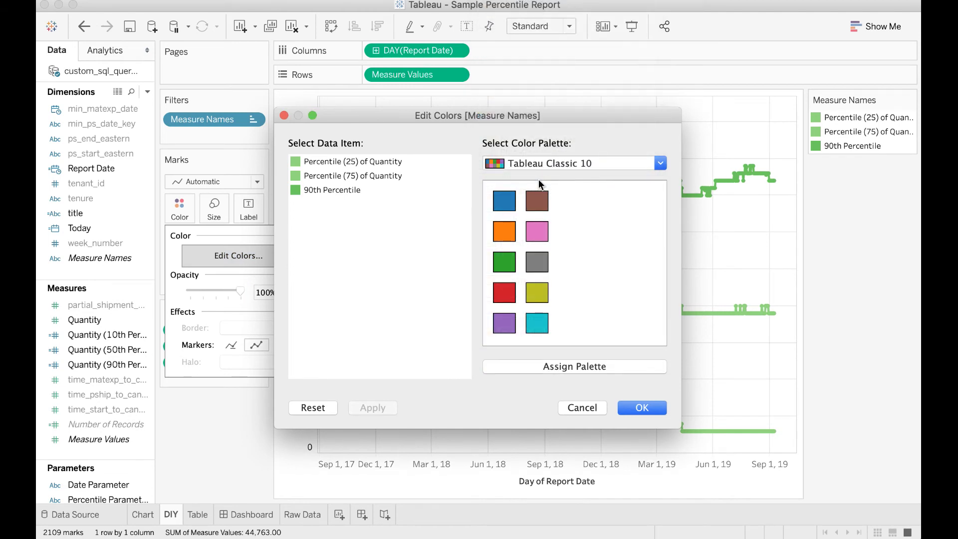
left_click(517, 368)
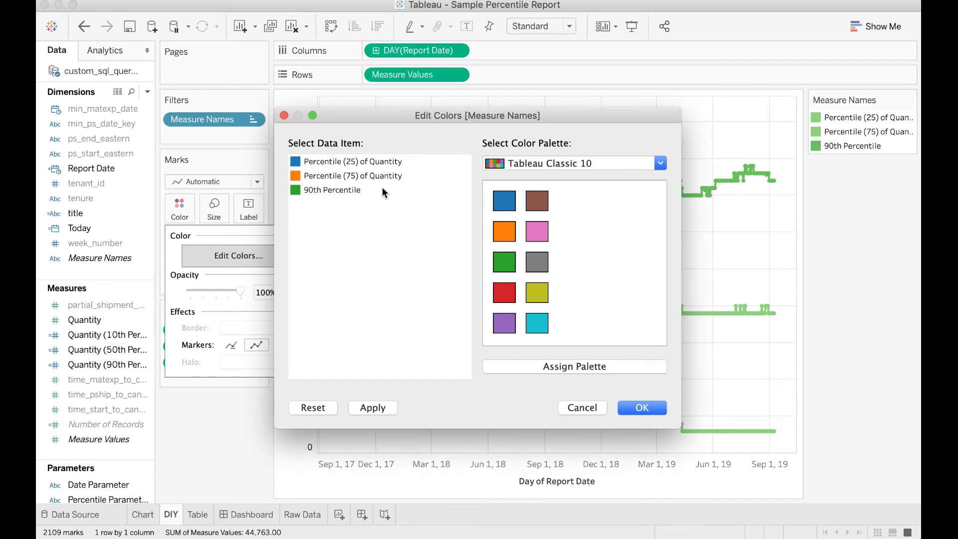
left_click(644, 409)
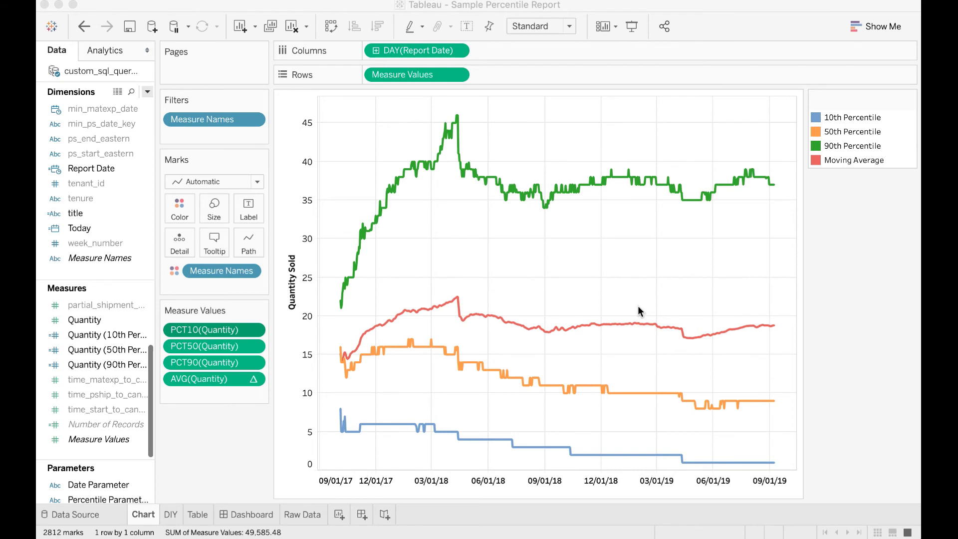
left_click(253, 328)
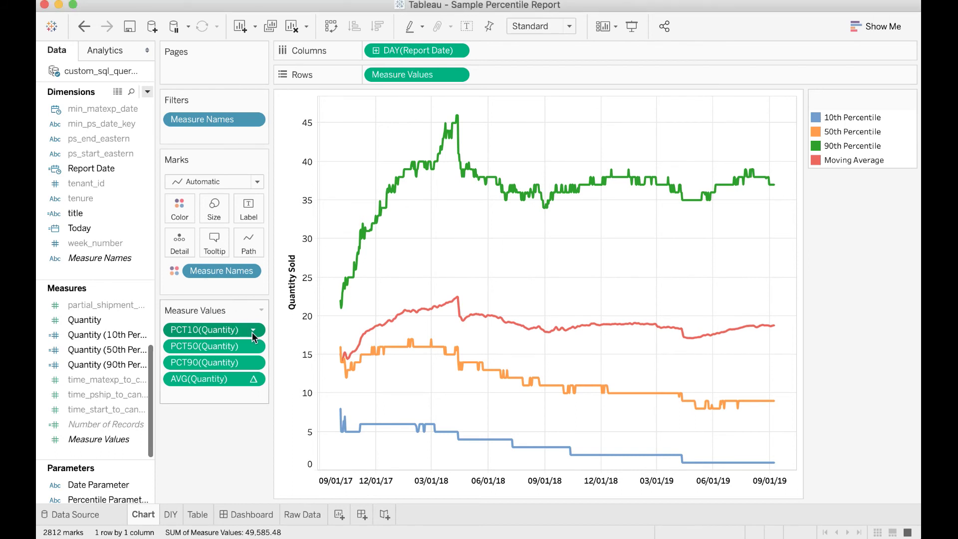
left_click(252, 331)
mouse_move(280, 440)
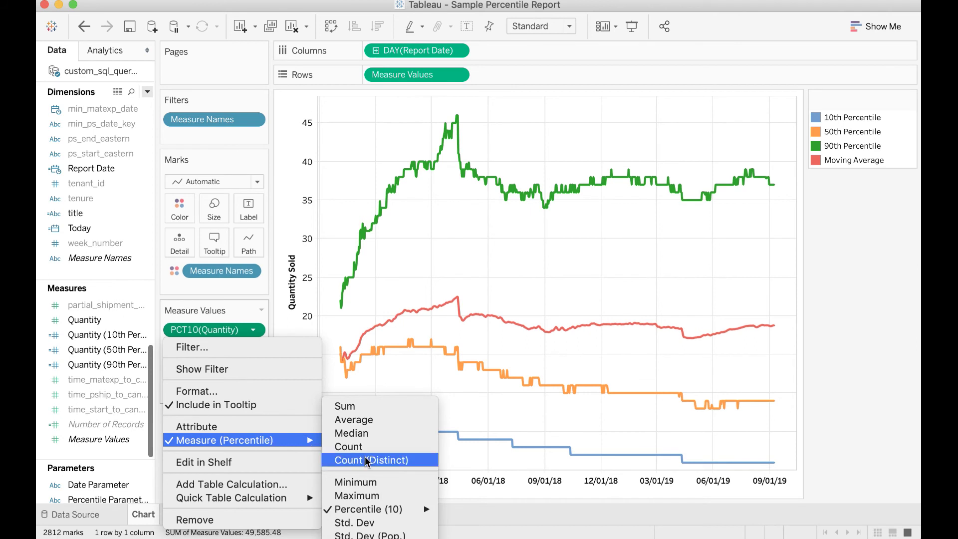
mouse_move(384, 510)
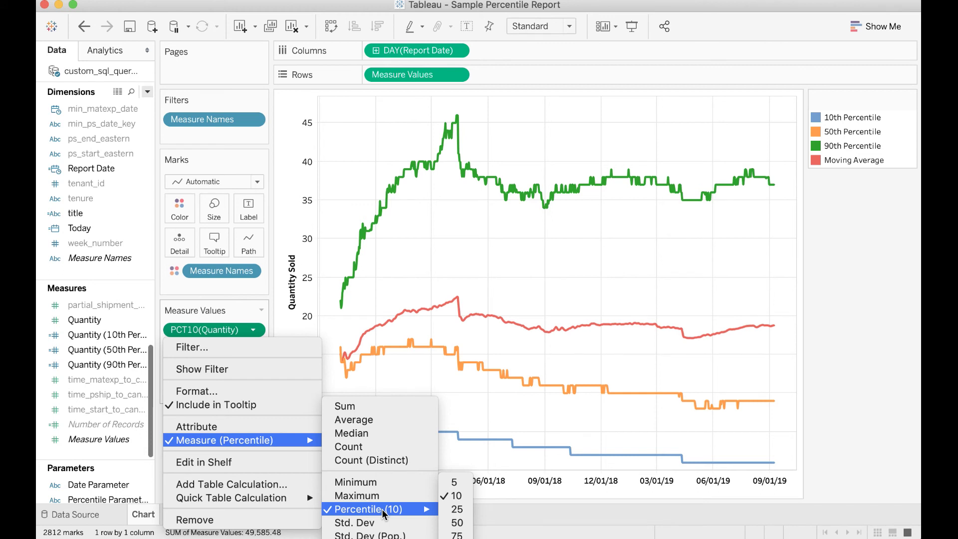
left_click(509, 286)
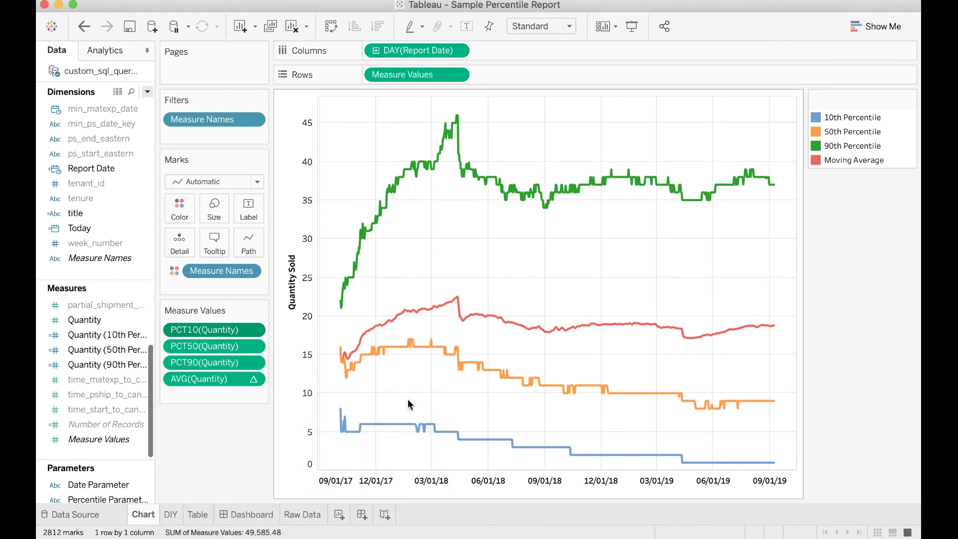
Switch to the Table worksheet showing quarterly 10th, 50th and 90th percentile quantities
left_click(197, 514)
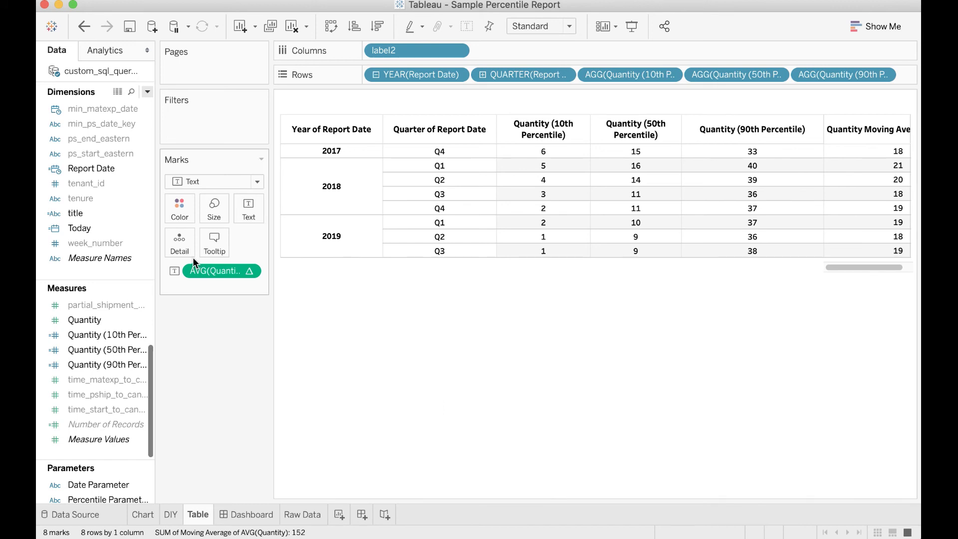
left_click(146, 92)
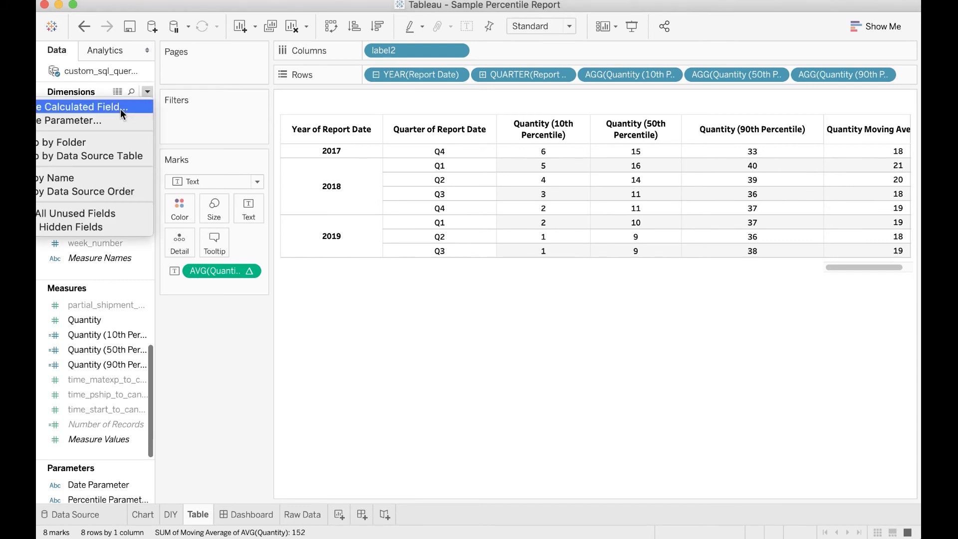
Create calculated field 'Quantity (80th Percentile)' with formula percentile([Quantity], 0.8)
left_click(121, 110)
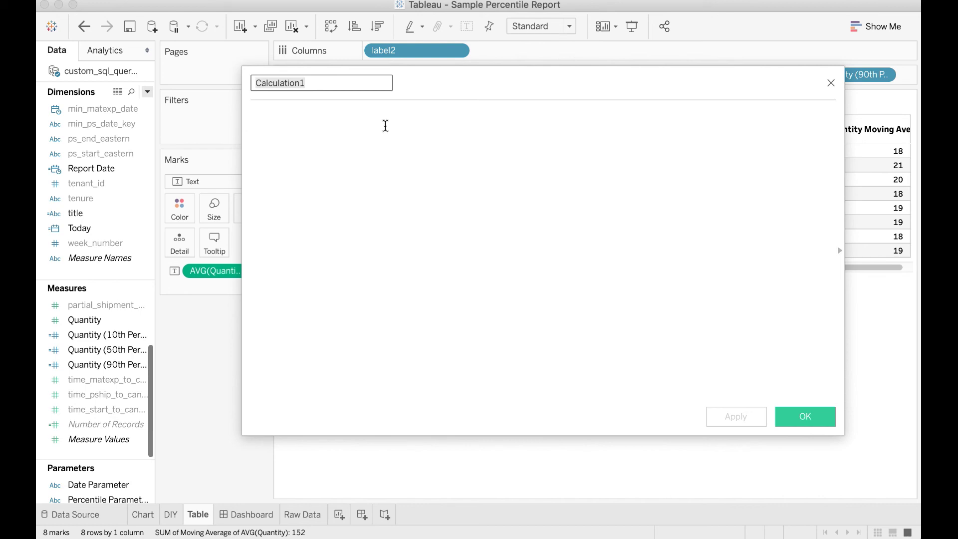
type("Quantity (")
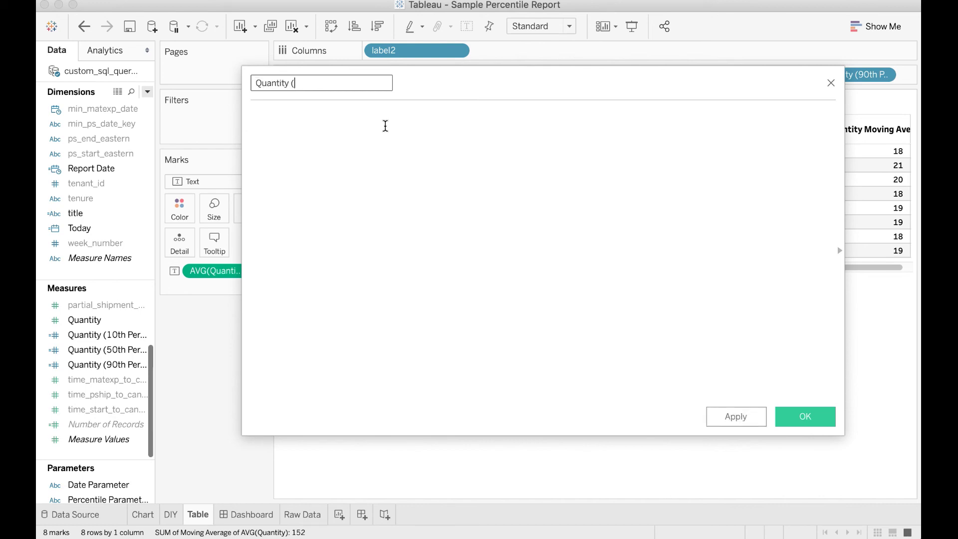
type("80th Percentile)")
left_click(376, 118)
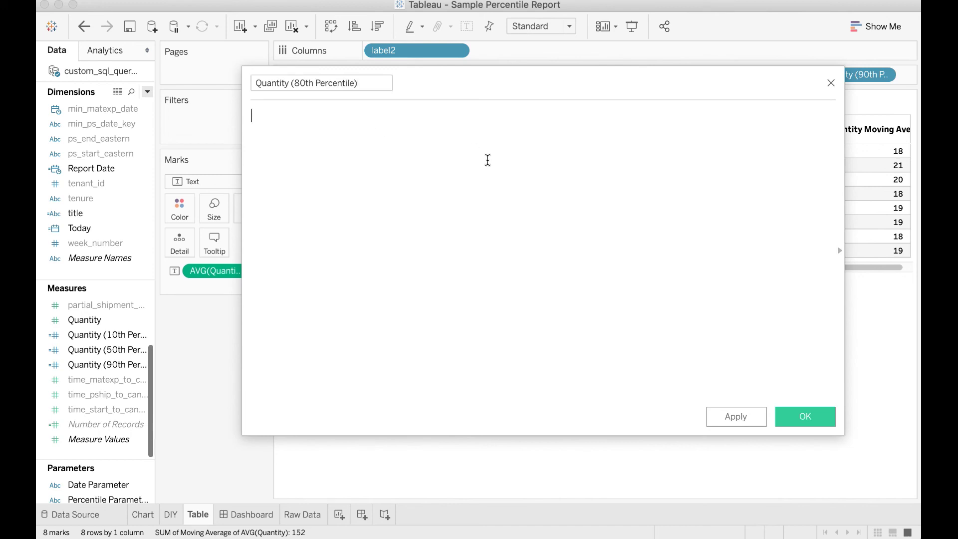
type("percentile")
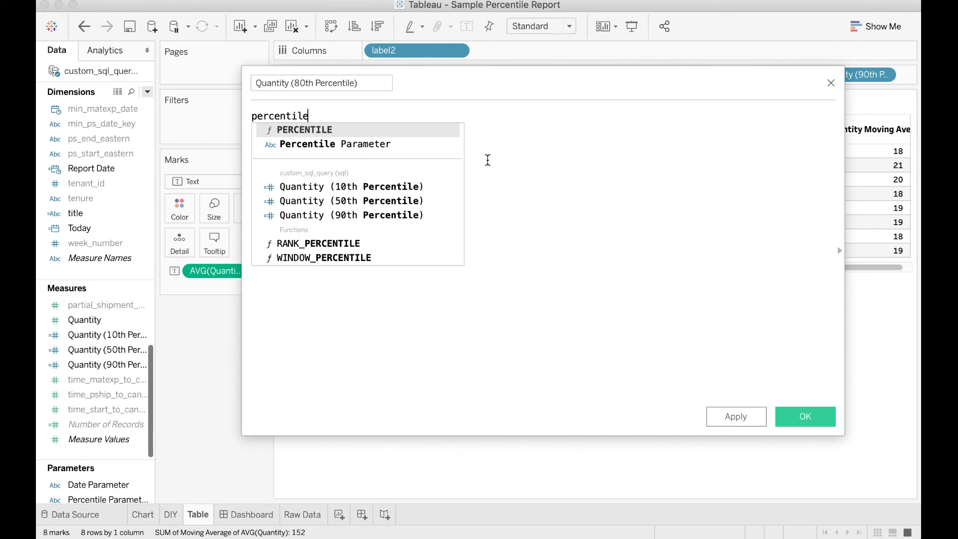
type("(qua")
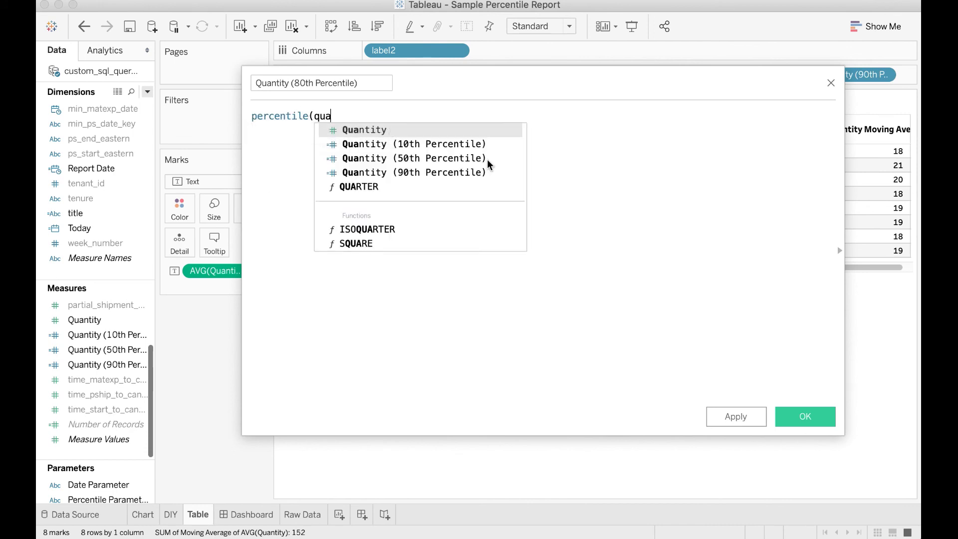
type("ntity, 0")
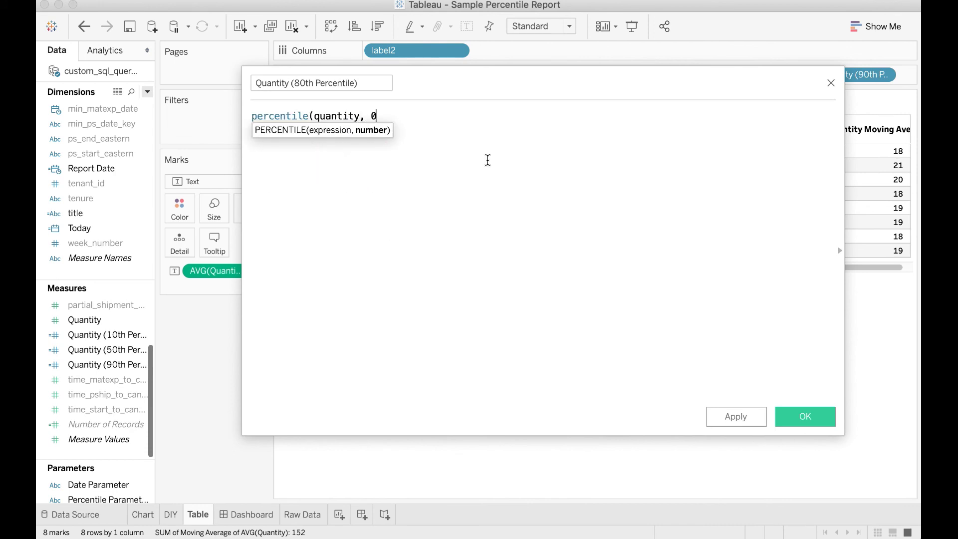
type(".8)")
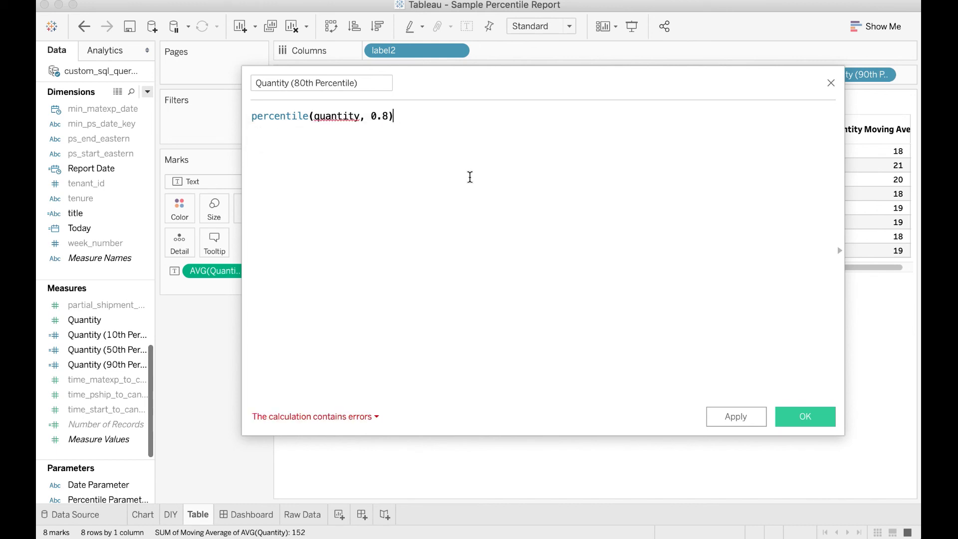
double_click(342, 117)
type("quanti")
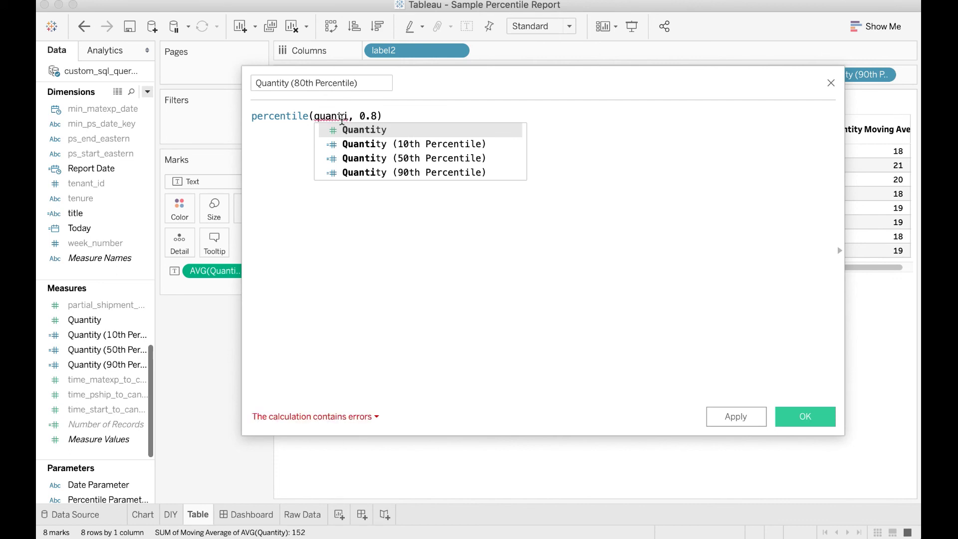
left_click(342, 131)
left_click(396, 212)
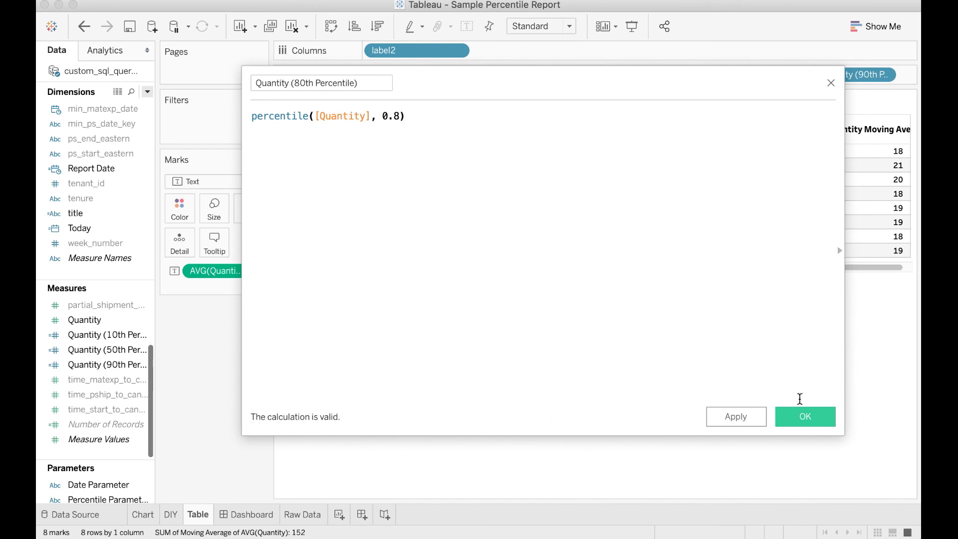
left_click(805, 417)
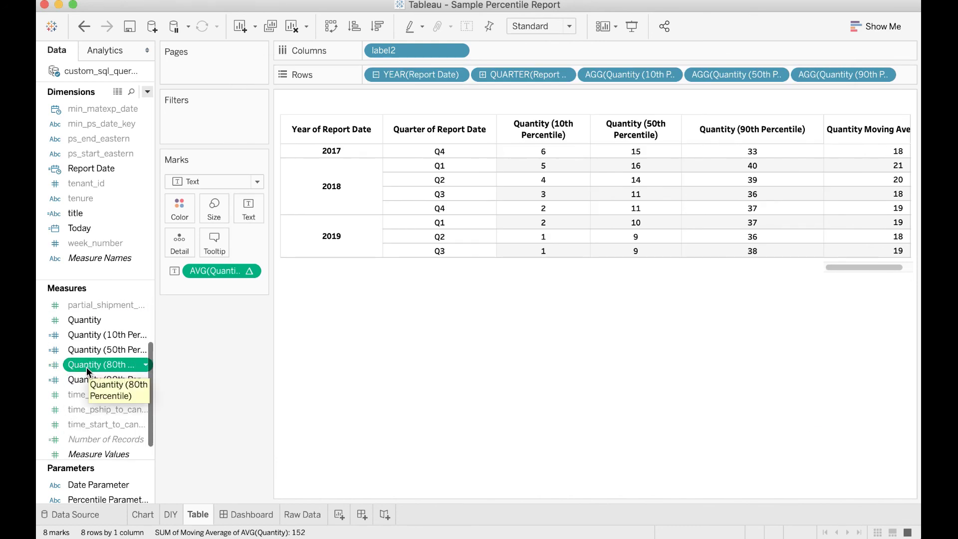
Add Quantity (80th Percentile) to the table as a discrete pill placed before the 90th
left_click_drag(85, 366, 870, 78)
left_click(881, 75)
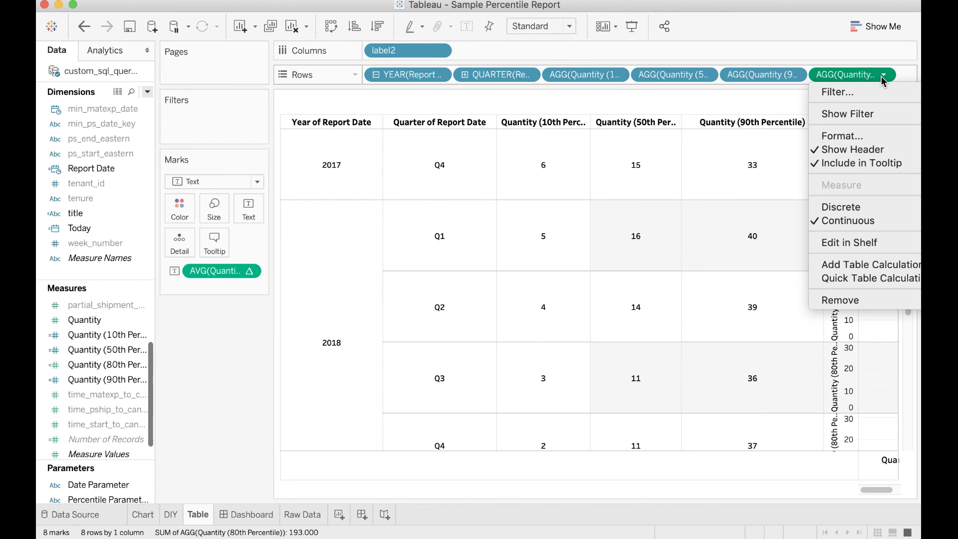
left_click(871, 207)
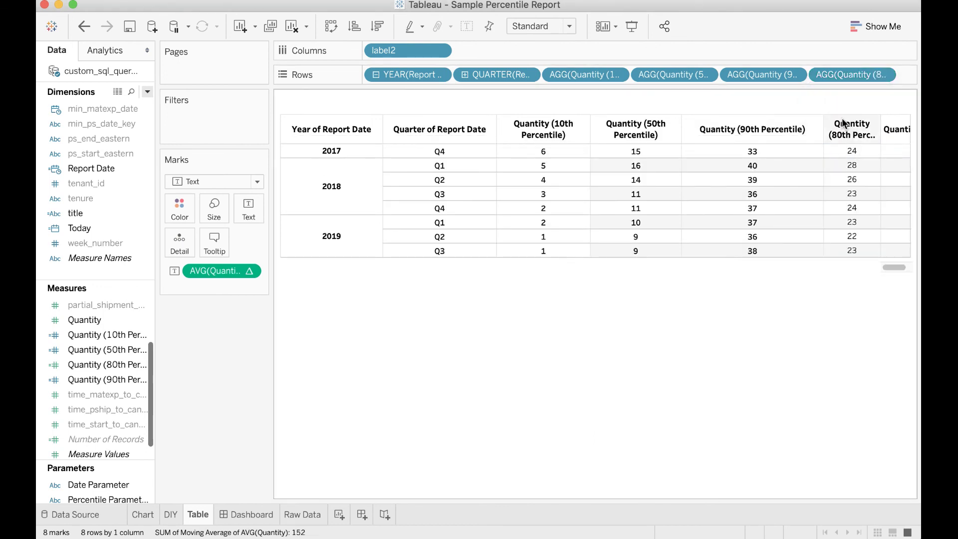
left_click_drag(837, 78, 716, 77)
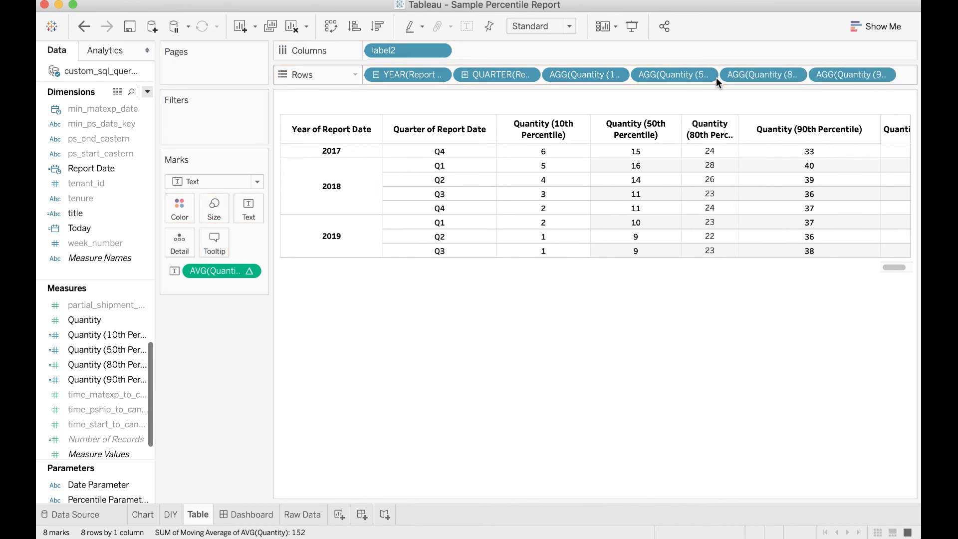
Widen the 50th and 80th percentile columns so their headers show
left_click_drag(736, 152, 773, 153)
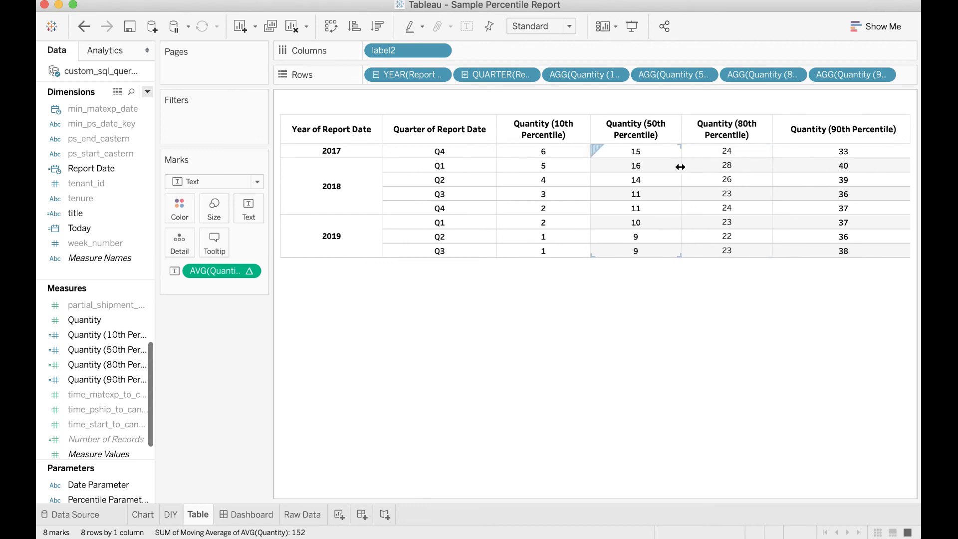
left_click_drag(682, 165, 691, 166)
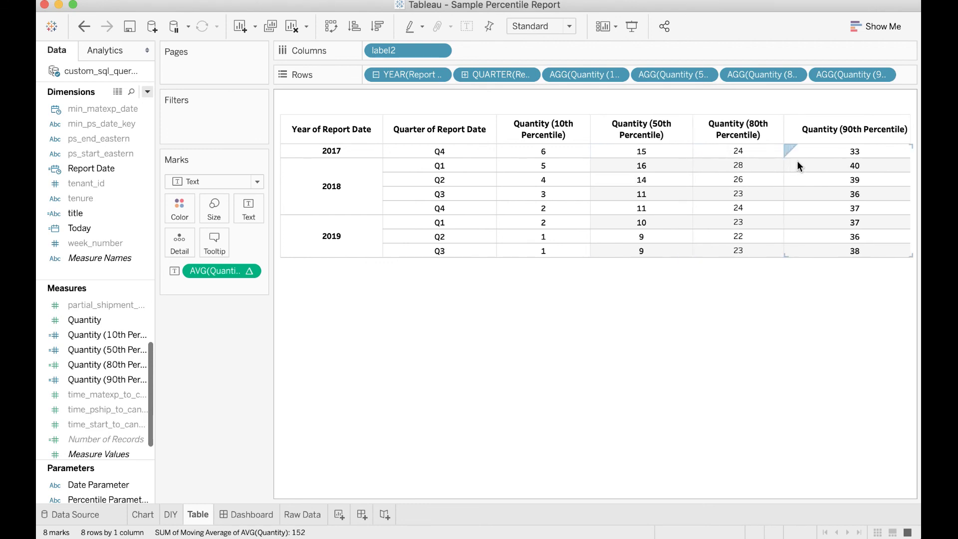
left_click_drag(794, 161, 799, 161)
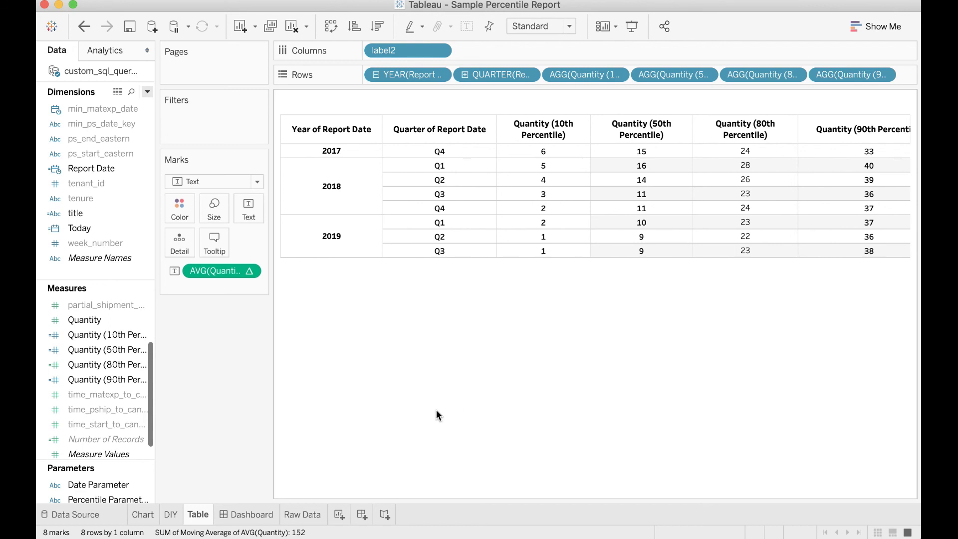
left_click(267, 515)
View the dashboard's quarterly table showing 10th, 50th, 80th and 90th percentile Quantity plus moving average
mouse_move(439, 279)
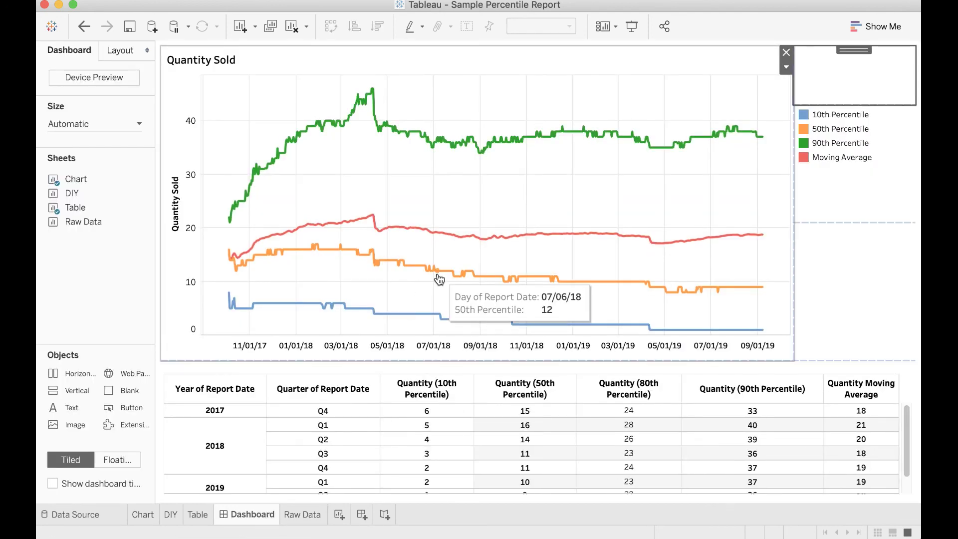